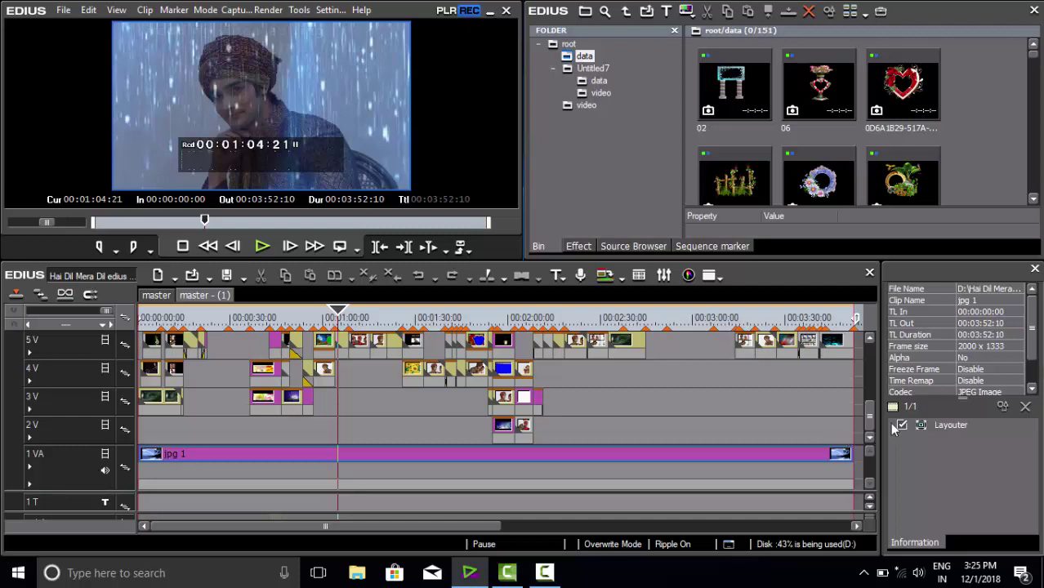
Open the user settings and review the Project File backup and auto-save options without changing them.
{"action": "left_click_drag", "start_coordinate": [869, 417], "coordinate": [875, 441]}
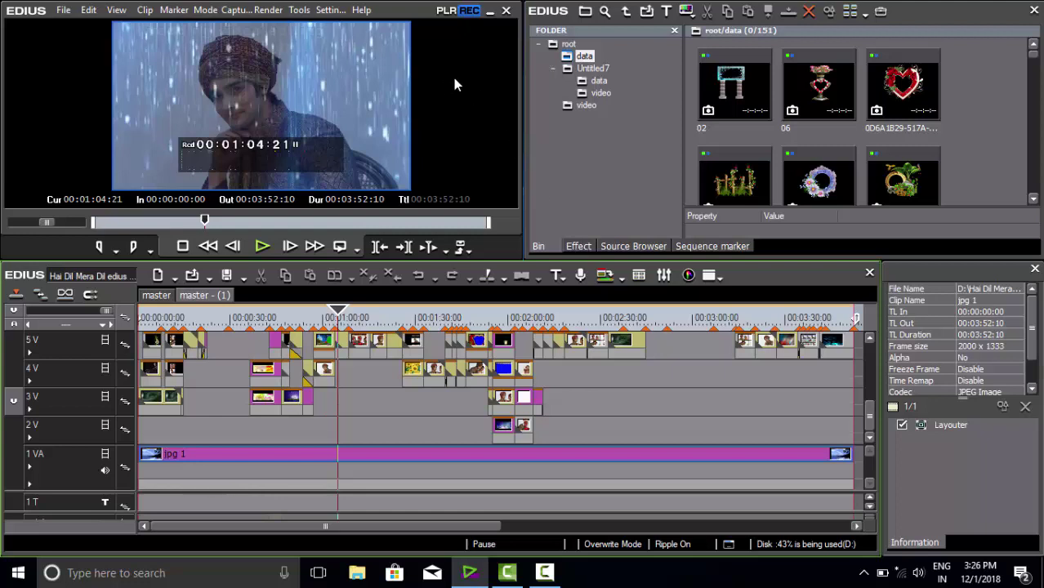
{"action": "left_click", "coordinate": [329, 13]}
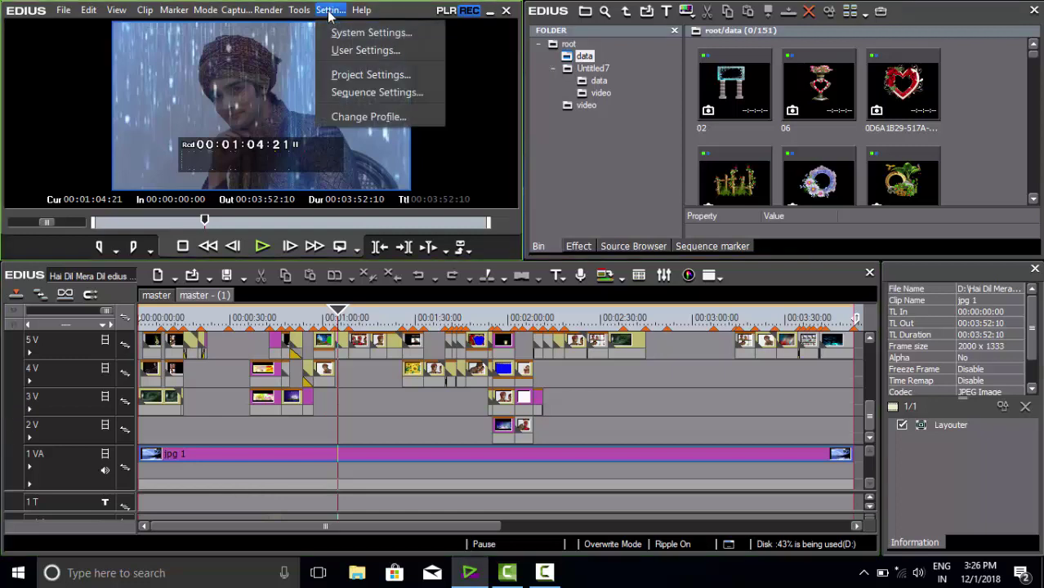
{"action": "left_click", "coordinate": [345, 52]}
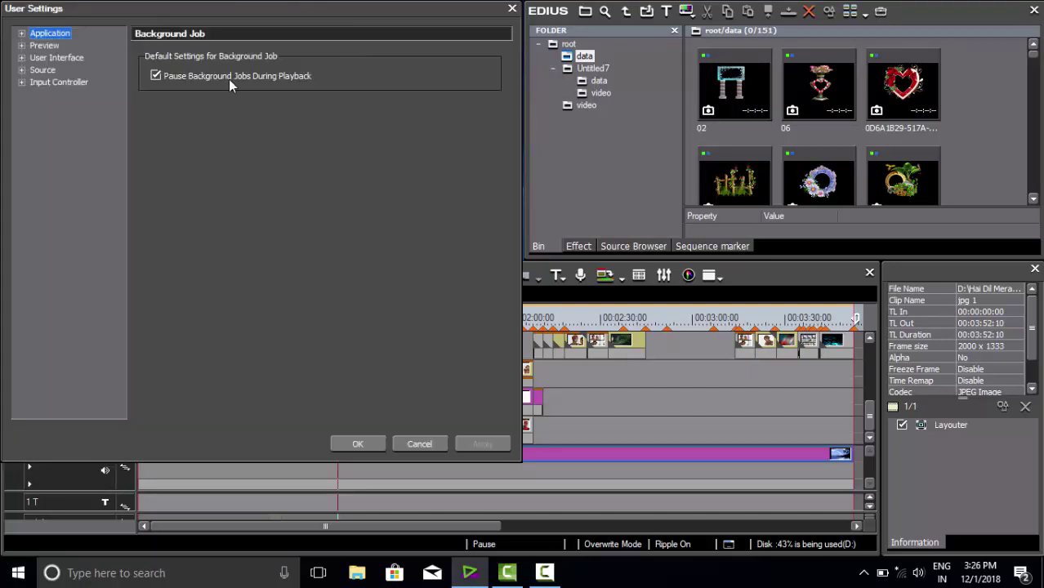
{"action": "left_click", "coordinate": [544, 572]}
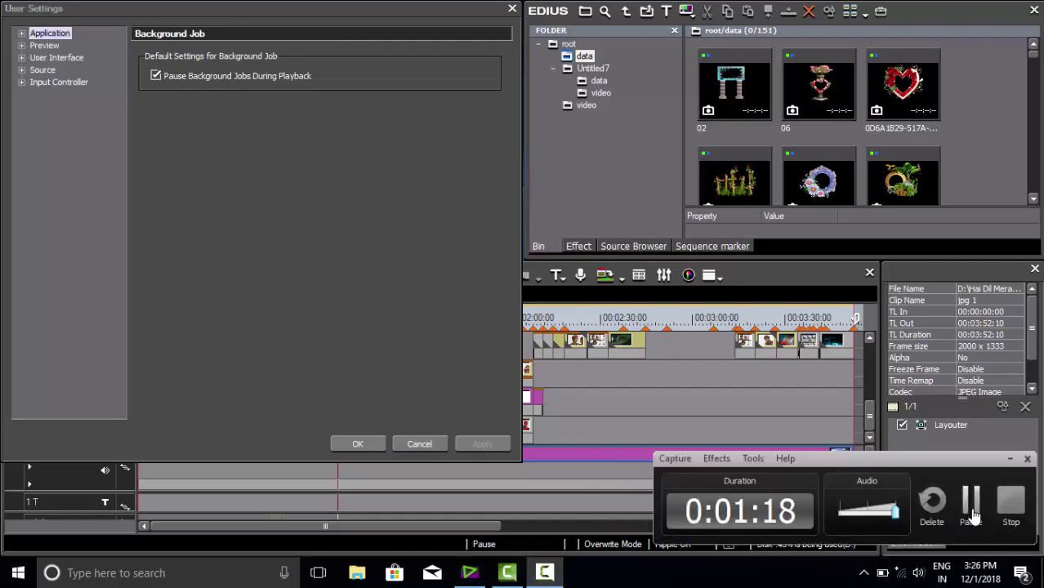
{"action": "left_click", "coordinate": [971, 513]}
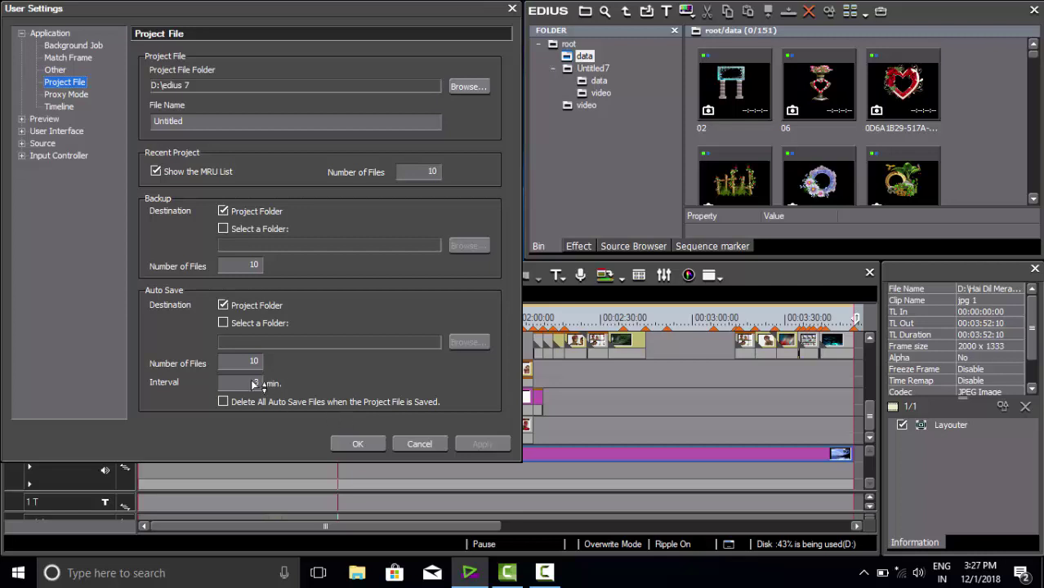
{"action": "left_click", "coordinate": [421, 444]}
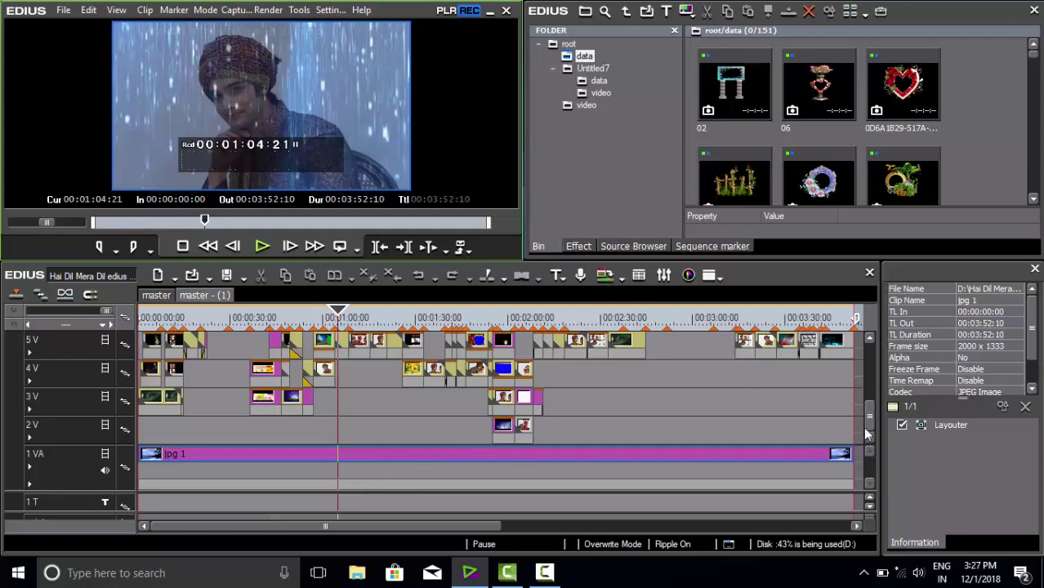
Start saving the project under another location and look through the Pal Jalebi folder on drive E for its Untitled7 project, without saving.
{"action": "left_click", "coordinate": [537, 453]}
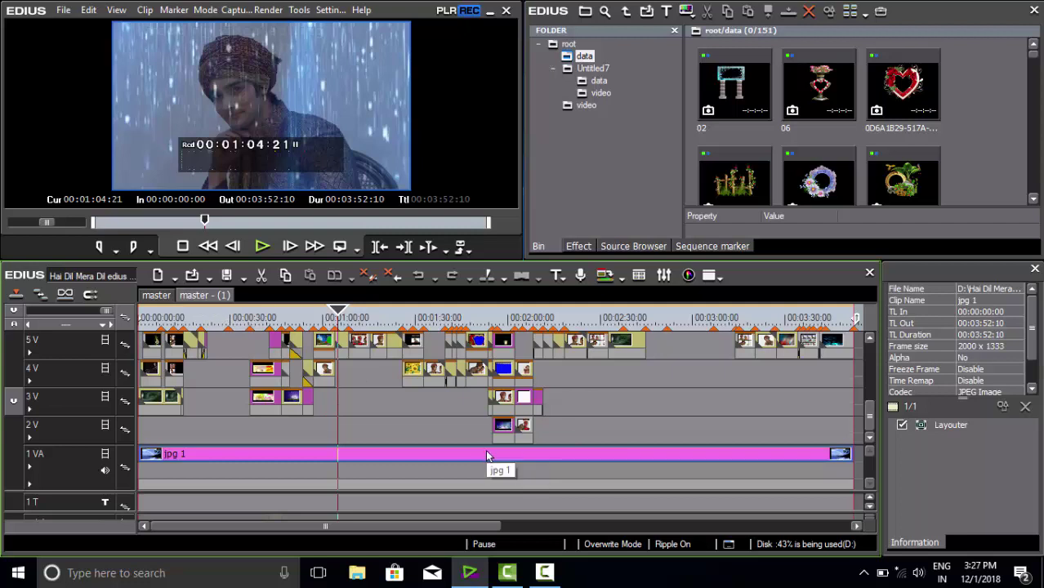
{"action": "left_click", "coordinate": [67, 14]}
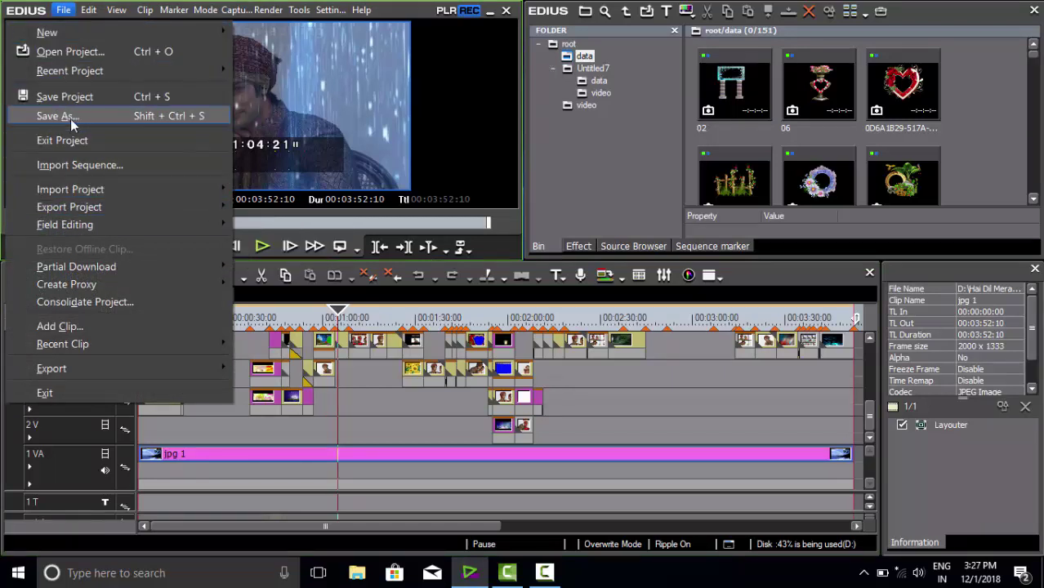
{"action": "left_click", "coordinate": [70, 119]}
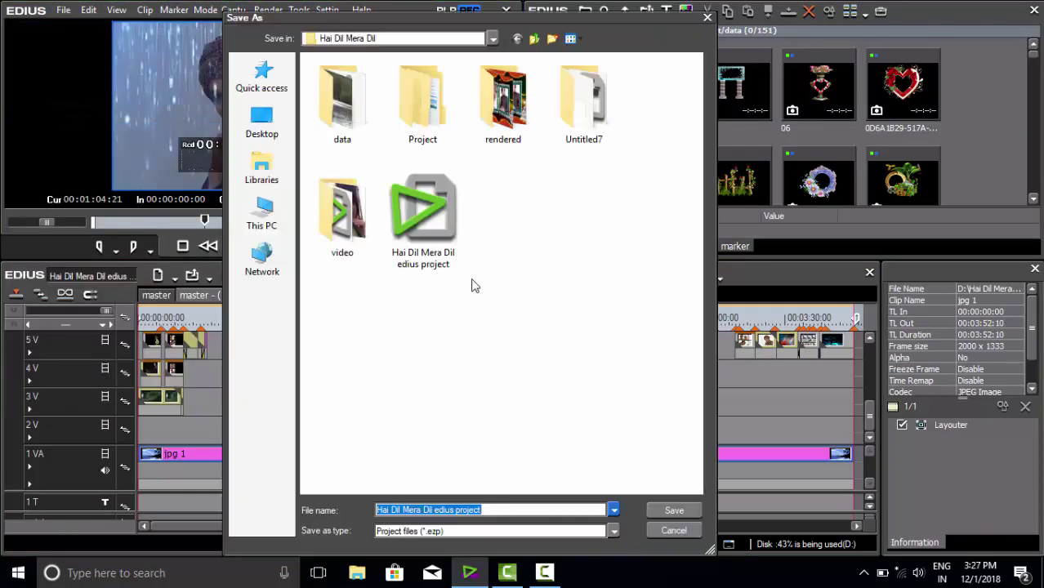
{"action": "left_click", "coordinate": [272, 232]}
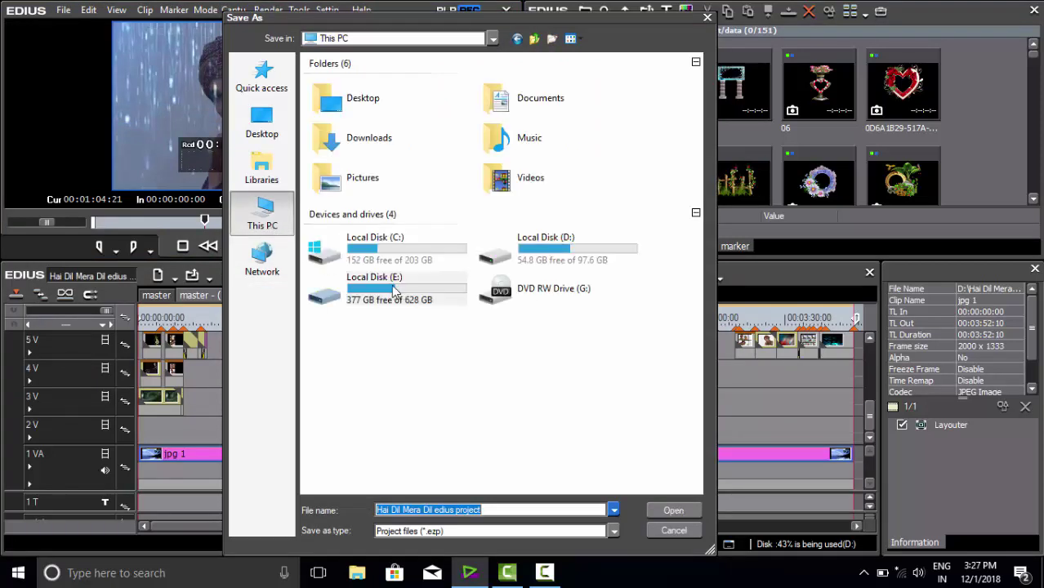
{"action": "double_click", "coordinate": [394, 282]}
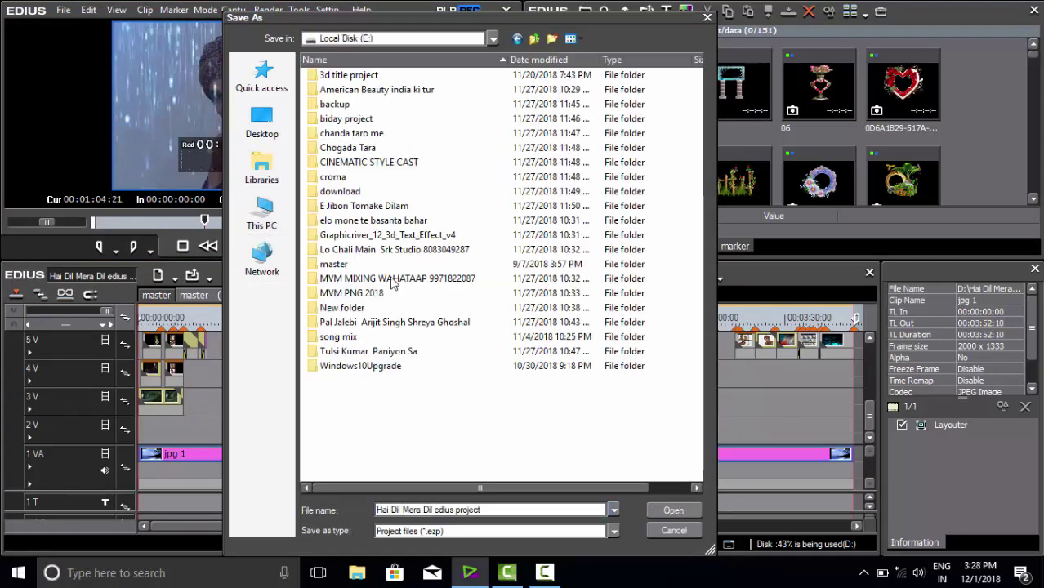
{"action": "left_click", "coordinate": [348, 323]}
{"action": "double_click", "coordinate": [348, 324]}
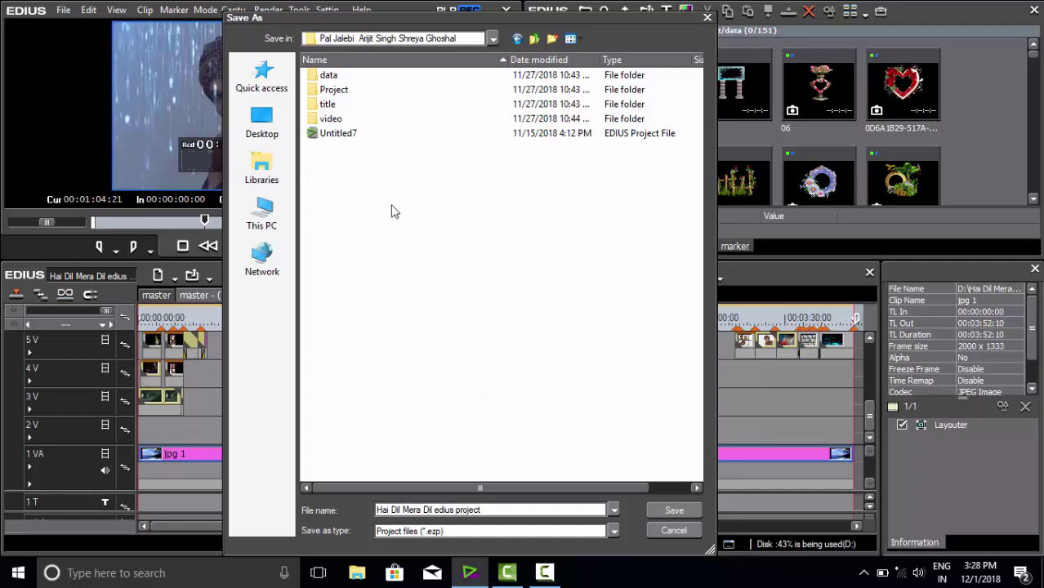
{"action": "left_click", "coordinate": [337, 137]}
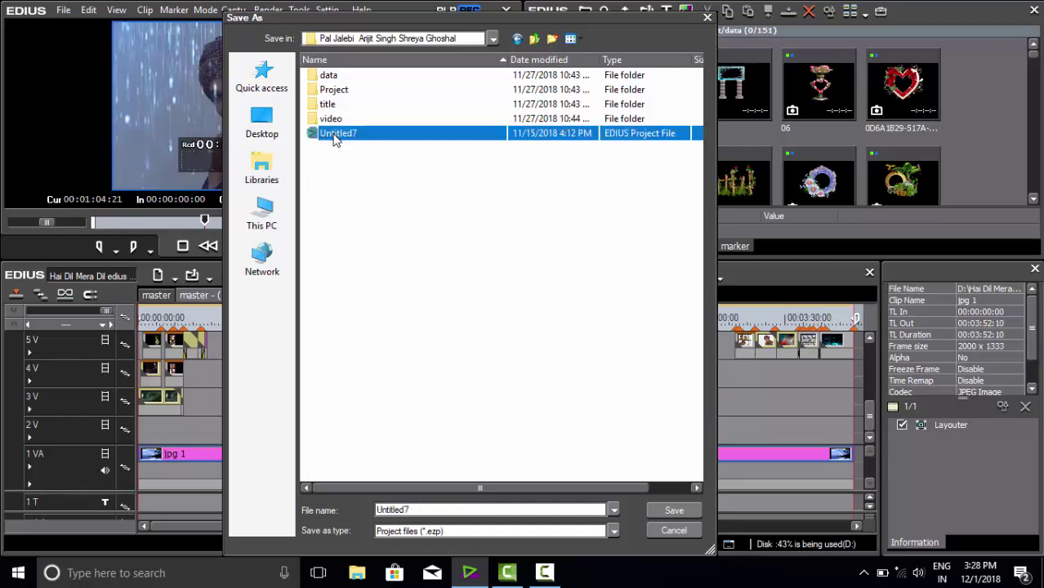
{"action": "left_click", "coordinate": [422, 256]}
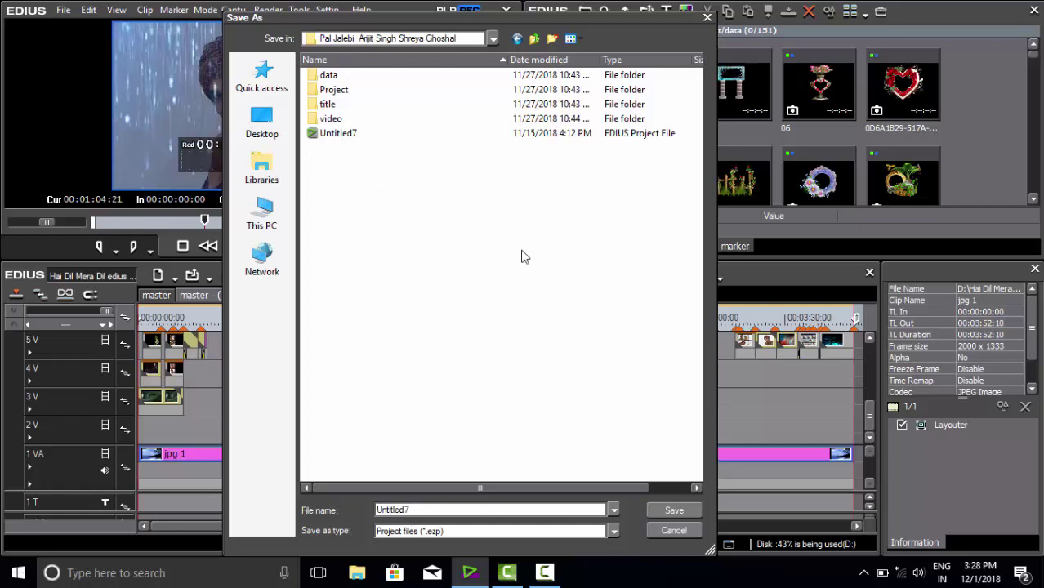
{"action": "left_click", "coordinate": [674, 531]}
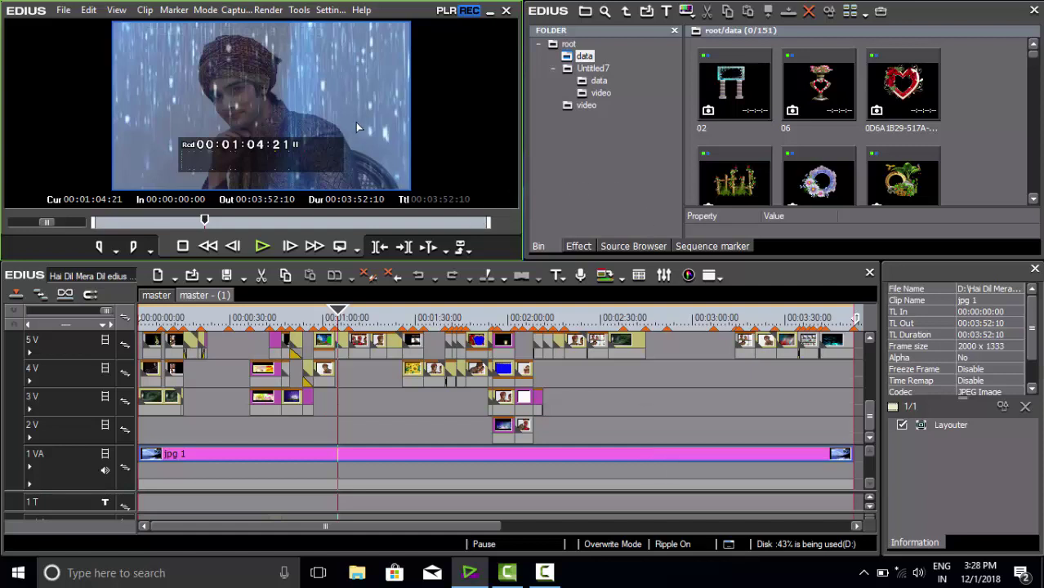
Try to import a sequence from the American Beauty- project in the American Beauty india ki tur folder on drive E.
{"action": "left_click", "coordinate": [63, 11]}
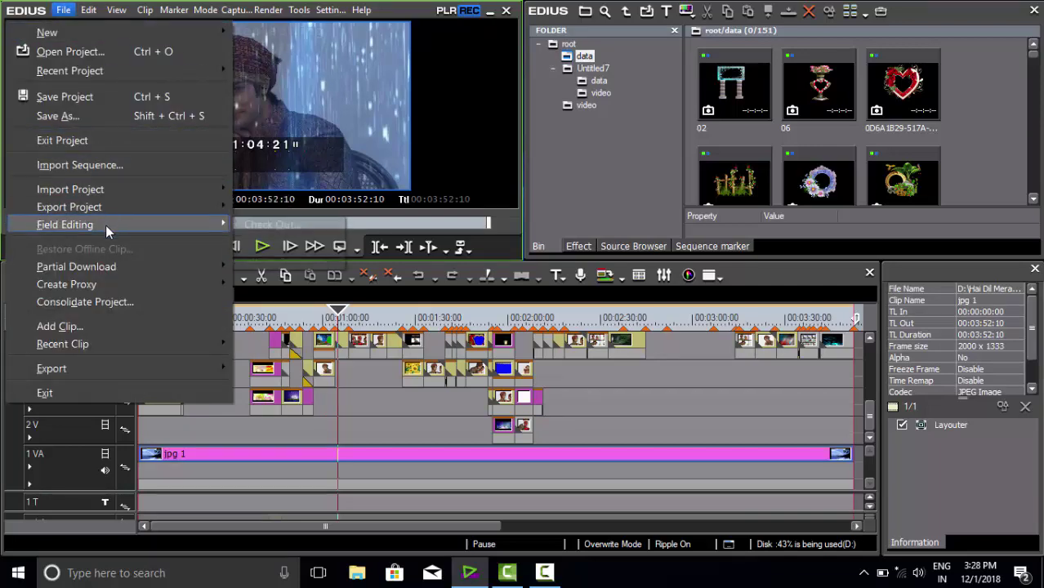
{"action": "mouse_move", "coordinate": [105, 212]}
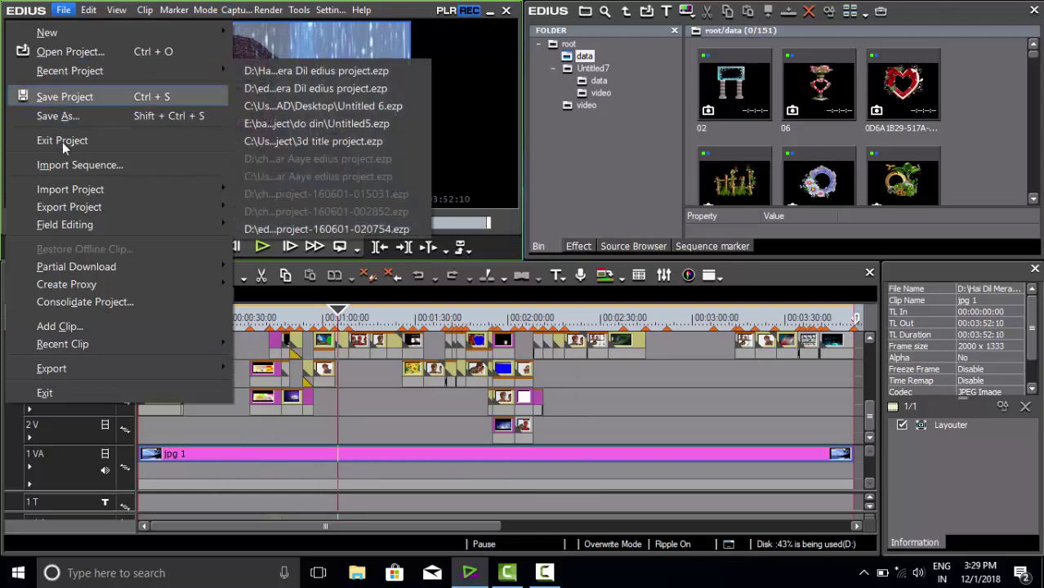
{"action": "mouse_move", "coordinate": [67, 190]}
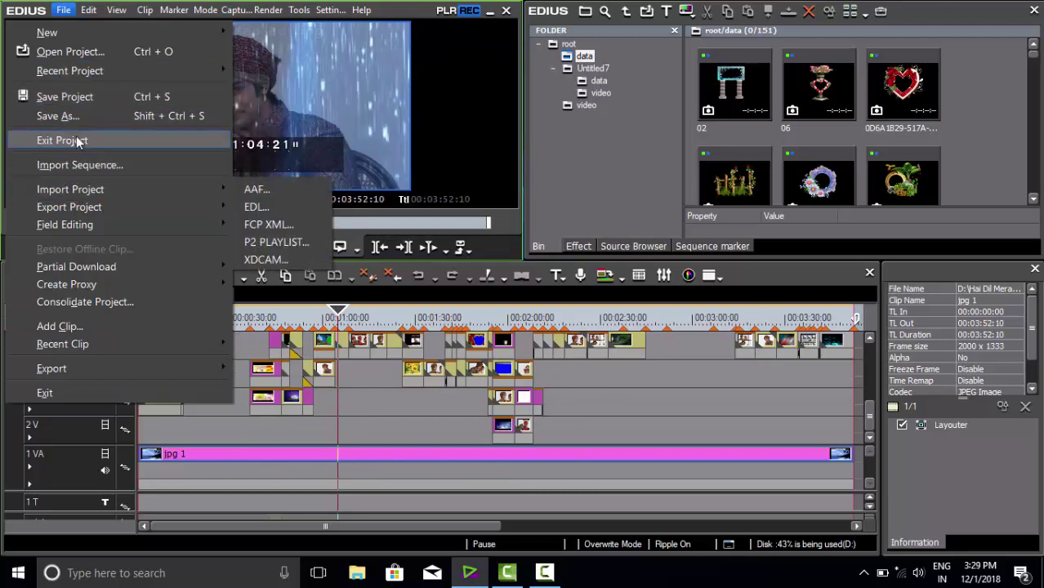
{"action": "left_click", "coordinate": [79, 166]}
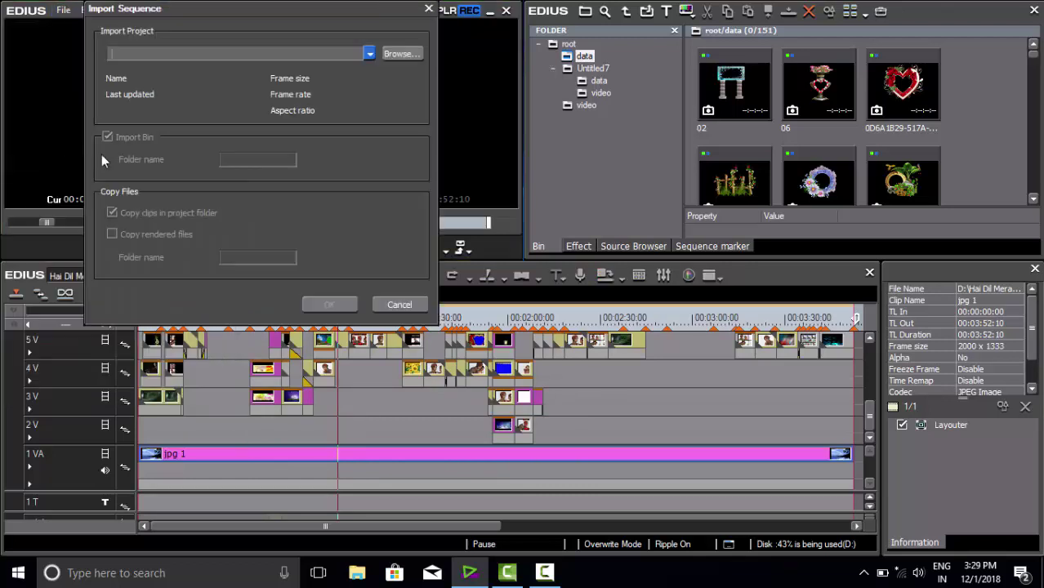
{"action": "left_click", "coordinate": [370, 55]}
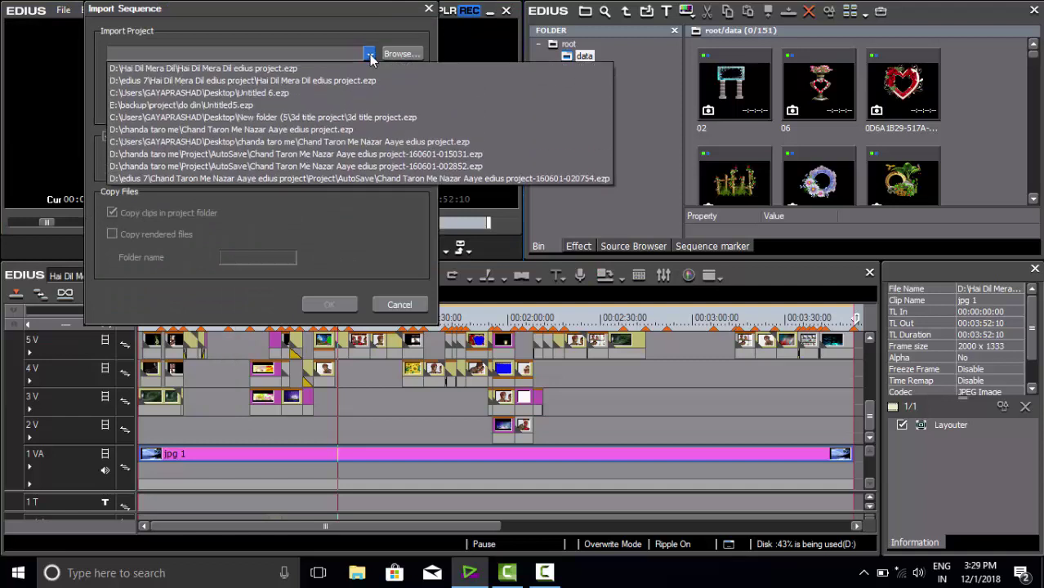
{"action": "left_click", "coordinate": [392, 57]}
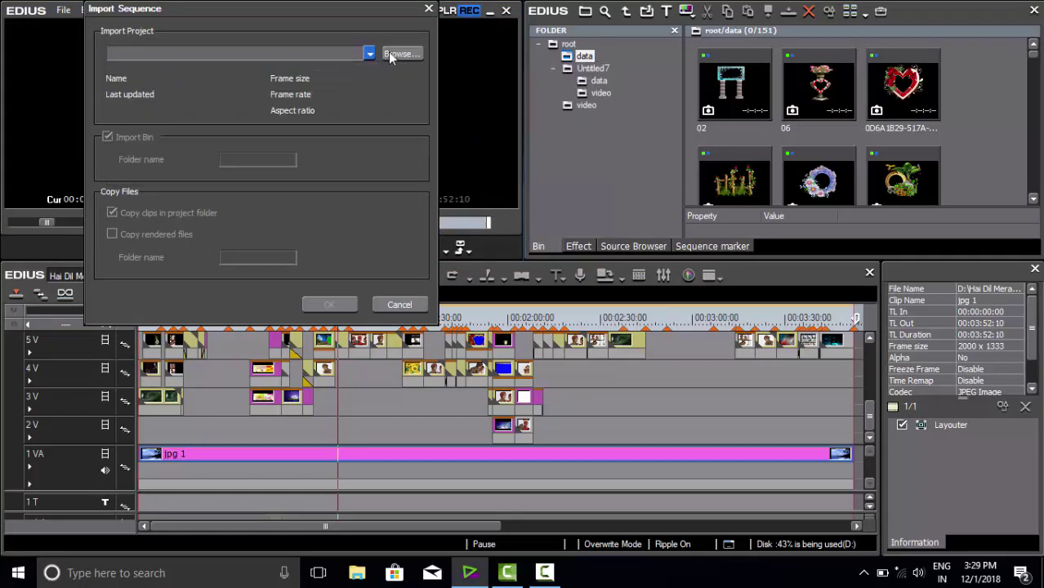
{"action": "left_click", "coordinate": [391, 55]}
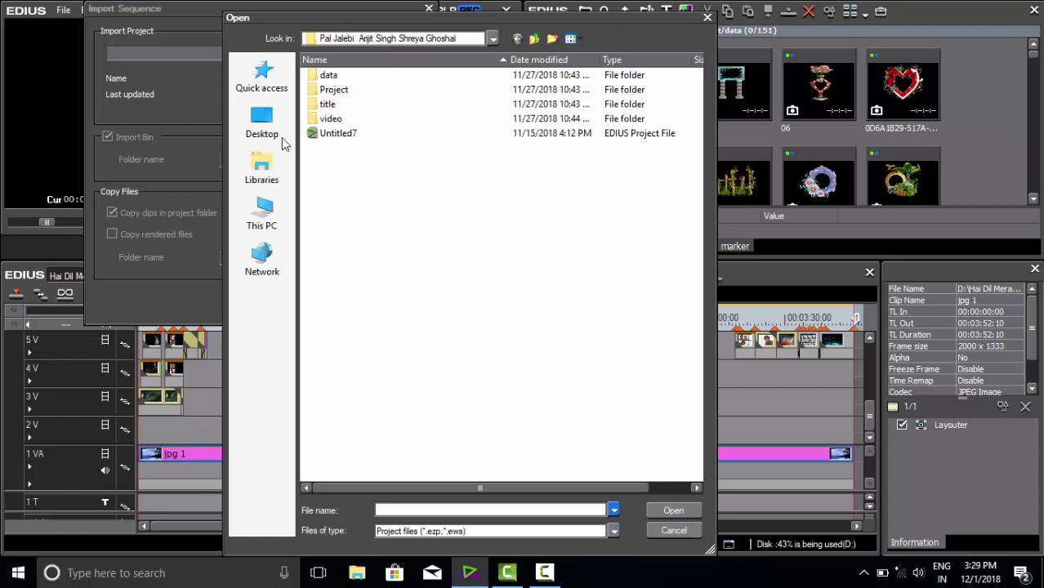
{"action": "left_click", "coordinate": [533, 40]}
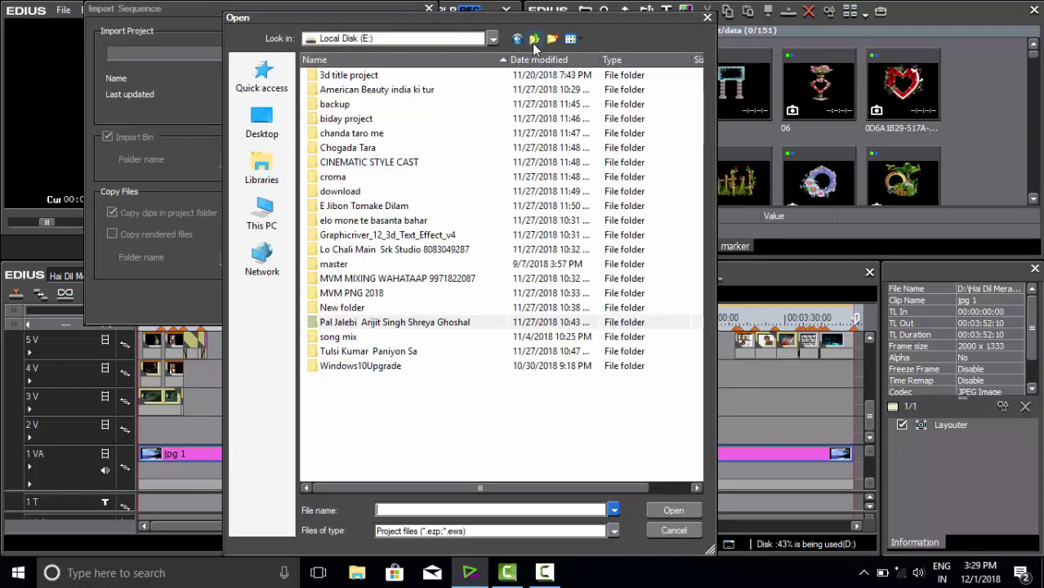
{"action": "double_click", "coordinate": [355, 91]}
{"action": "left_click", "coordinate": [354, 119]}
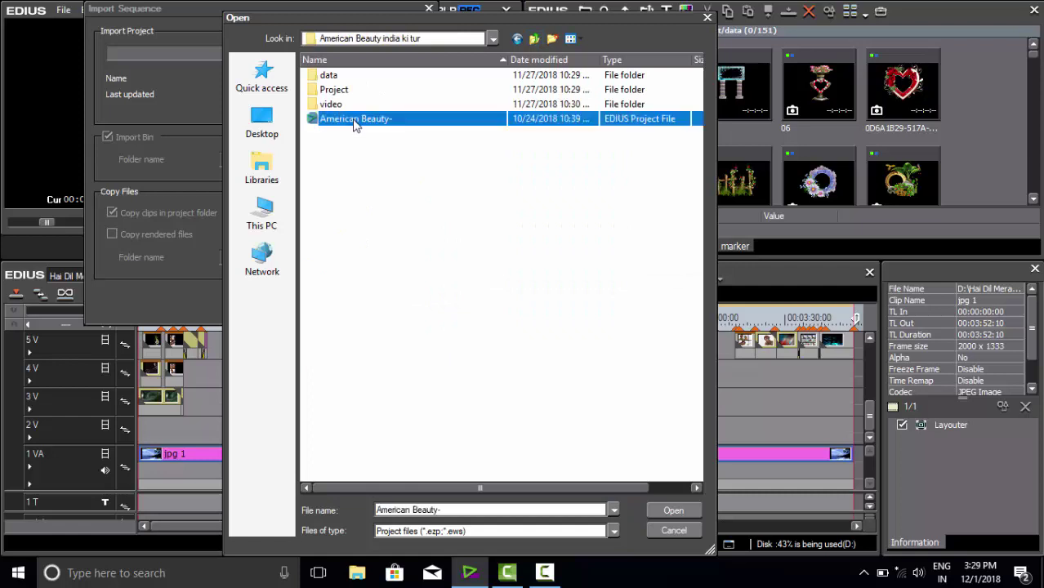
{"action": "left_click", "coordinate": [672, 511]}
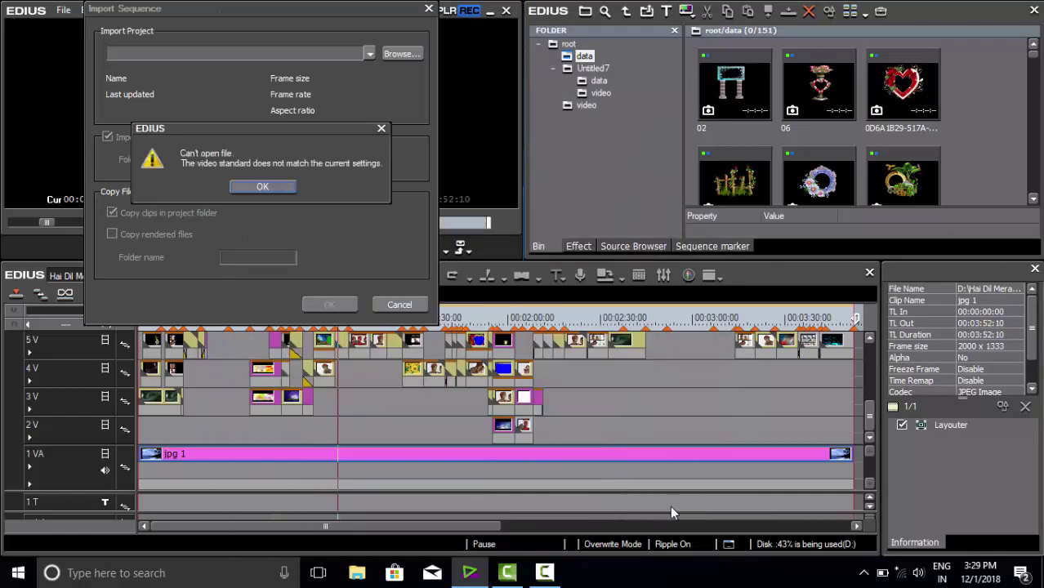
{"action": "left_click", "coordinate": [261, 187]}
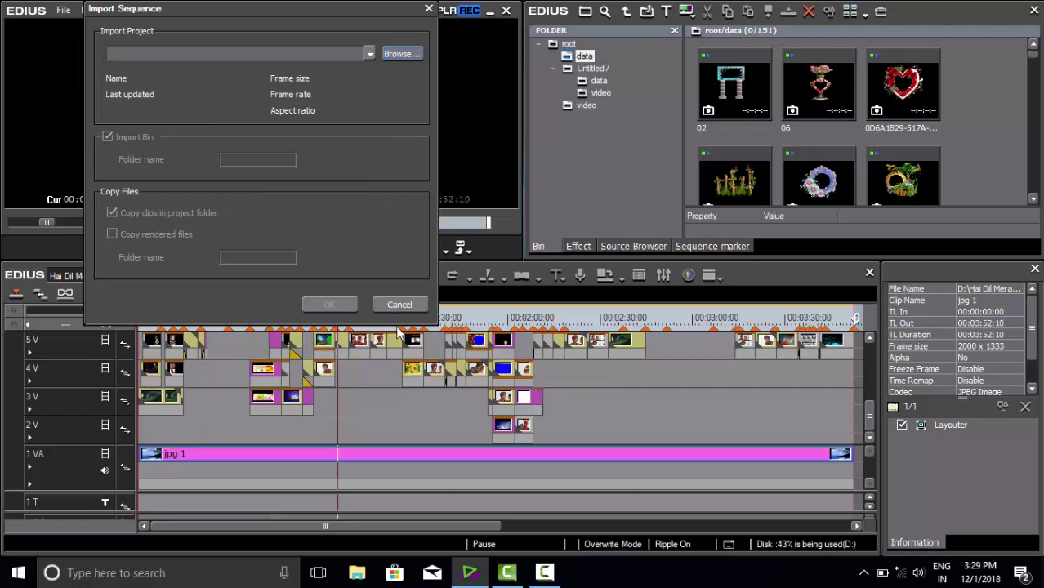
Retry loading the American Beauty- project as the sequence source, and close the import dialog.
{"action": "left_click", "coordinate": [401, 55]}
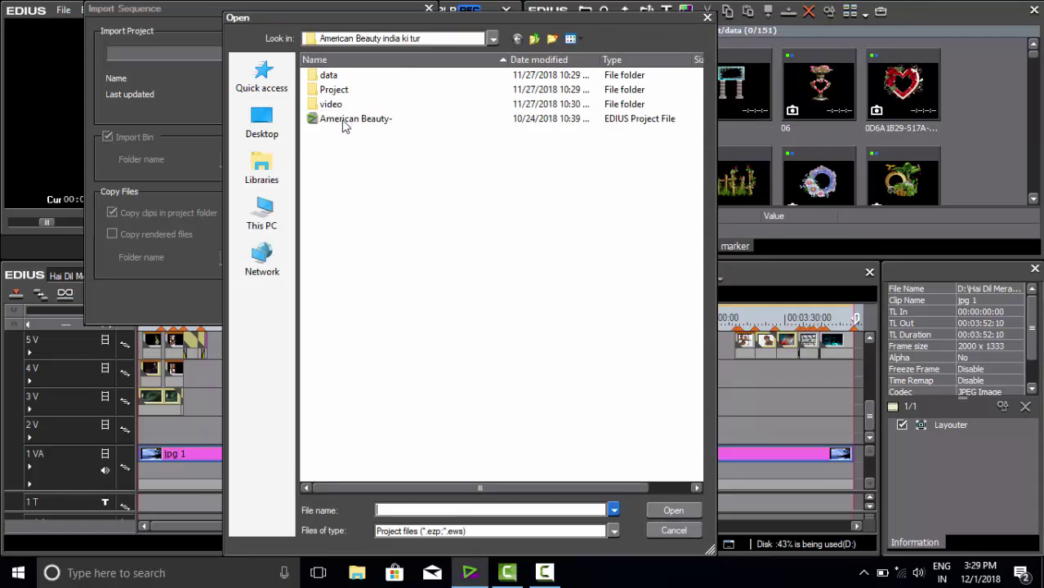
{"action": "left_click", "coordinate": [344, 123]}
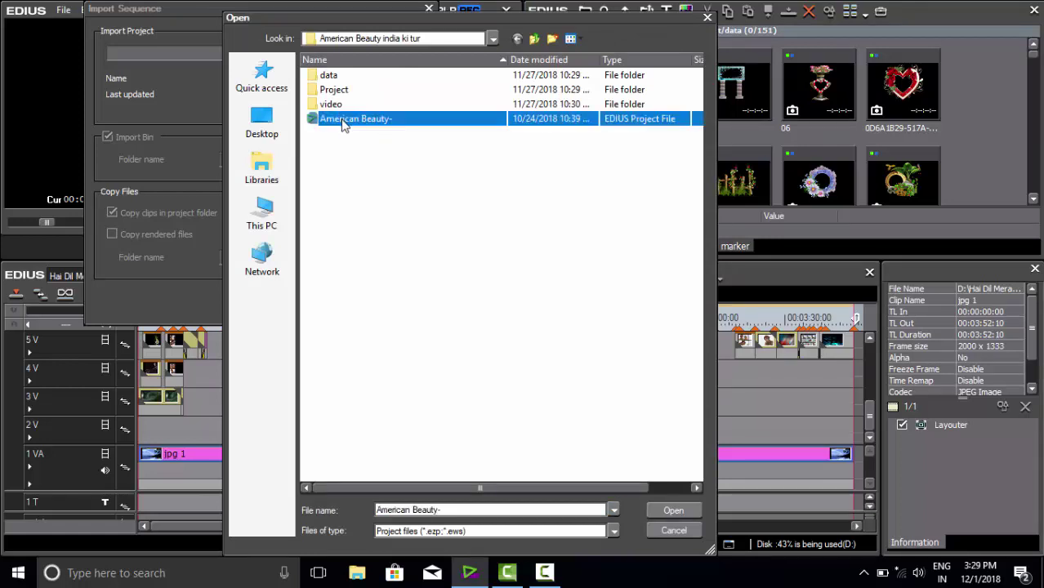
{"action": "left_click", "coordinate": [677, 511]}
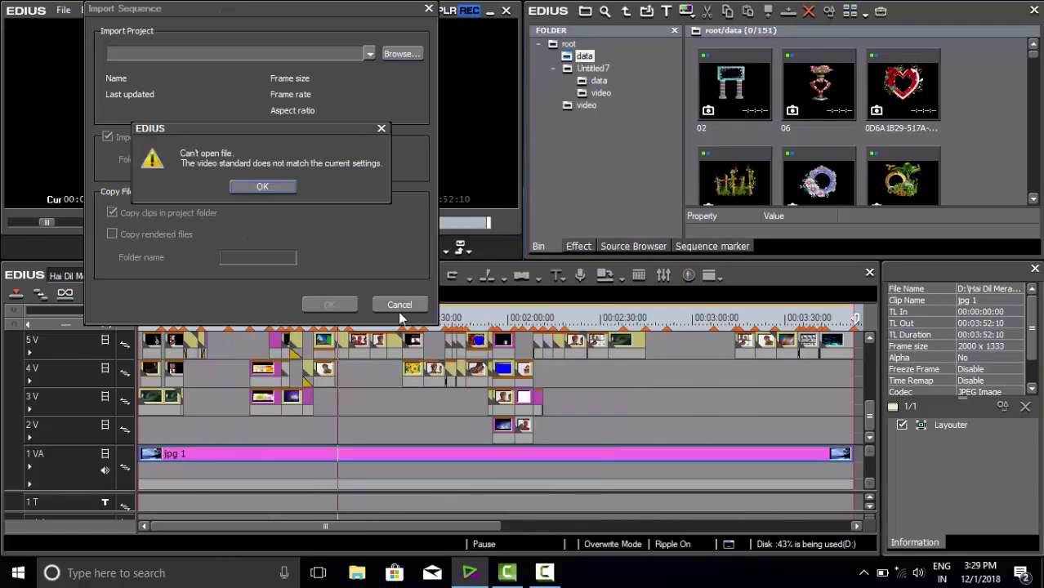
{"action": "left_click", "coordinate": [381, 130]}
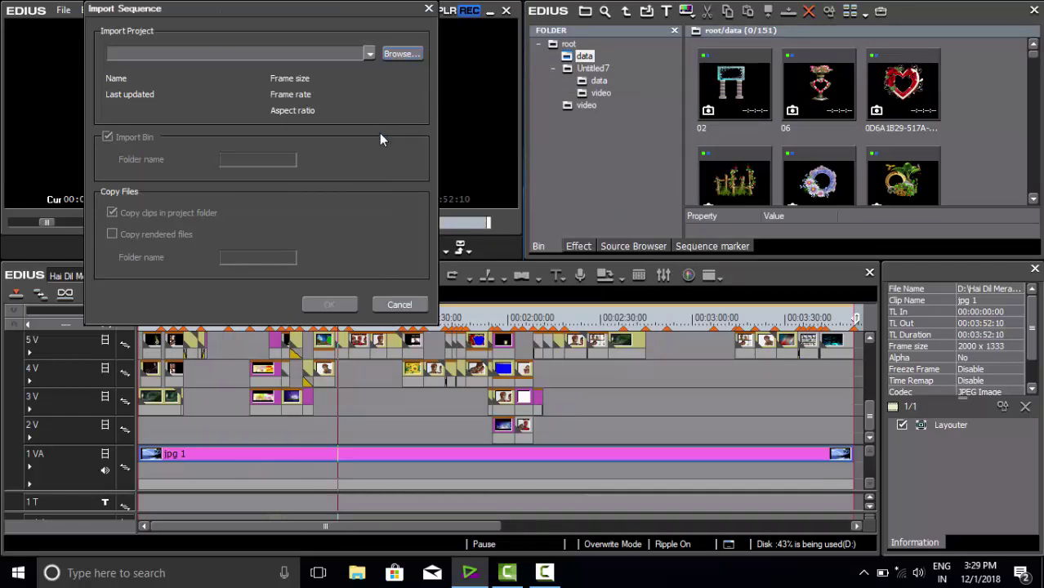
{"action": "left_click", "coordinate": [400, 304]}
Switch to the master sequence and try again to import a sequence from the American Beauty- project.
{"action": "left_click", "coordinate": [155, 295]}
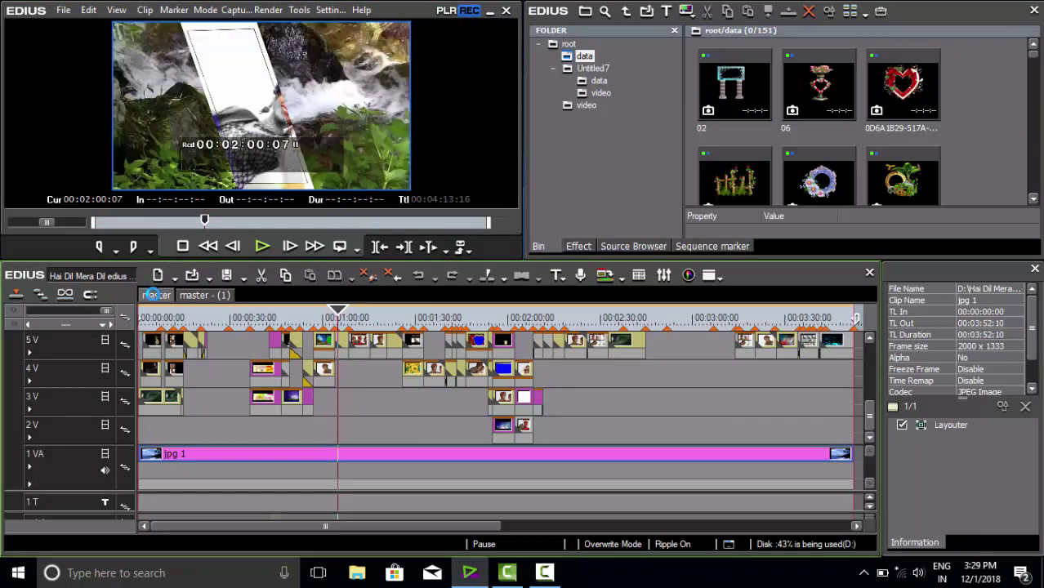
{"action": "left_click", "coordinate": [156, 295]}
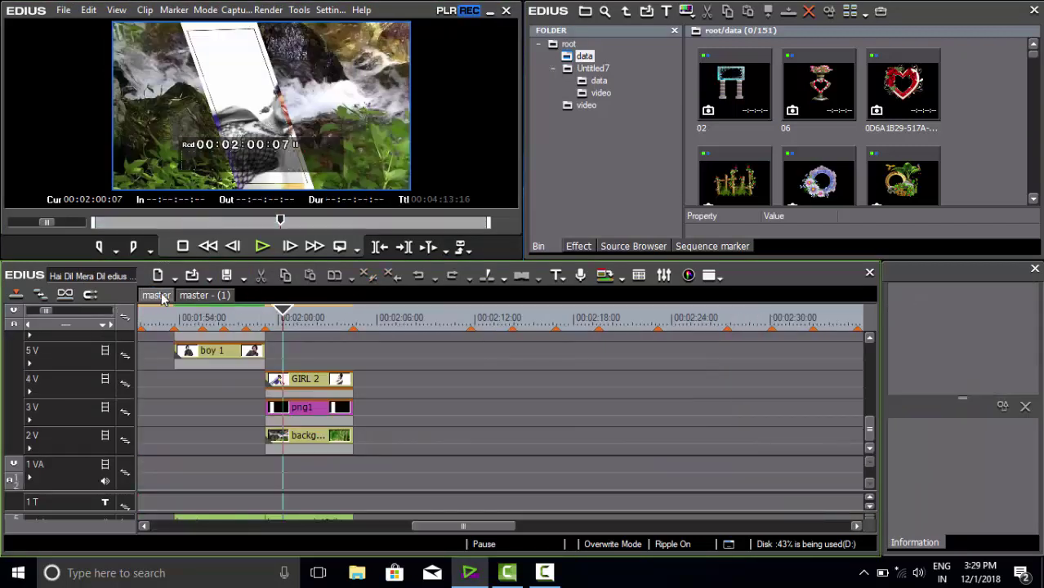
{"action": "left_click", "coordinate": [66, 12]}
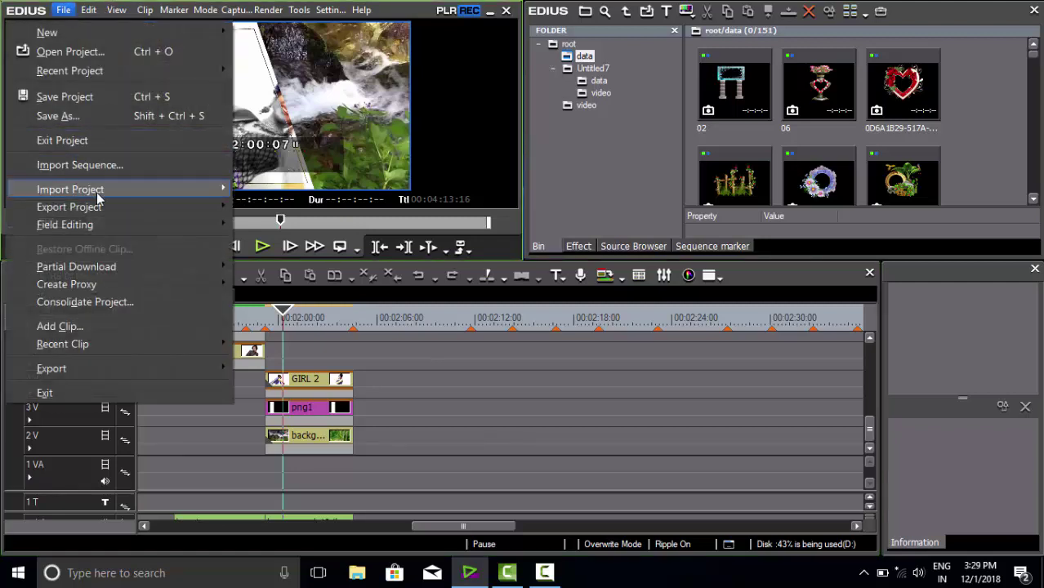
{"action": "mouse_move", "coordinate": [96, 207]}
{"action": "left_click", "coordinate": [70, 166]}
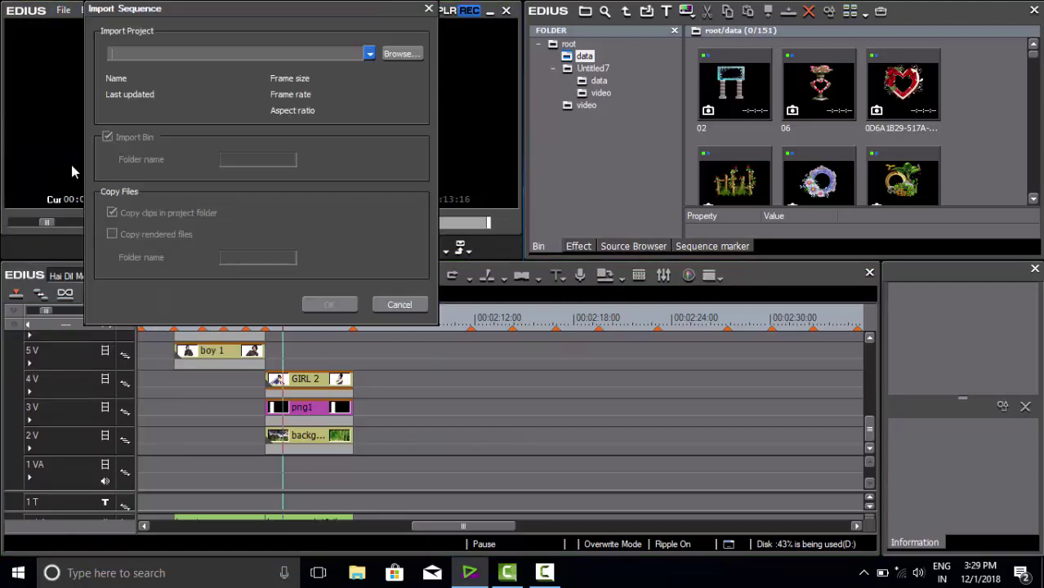
{"action": "left_click", "coordinate": [392, 56]}
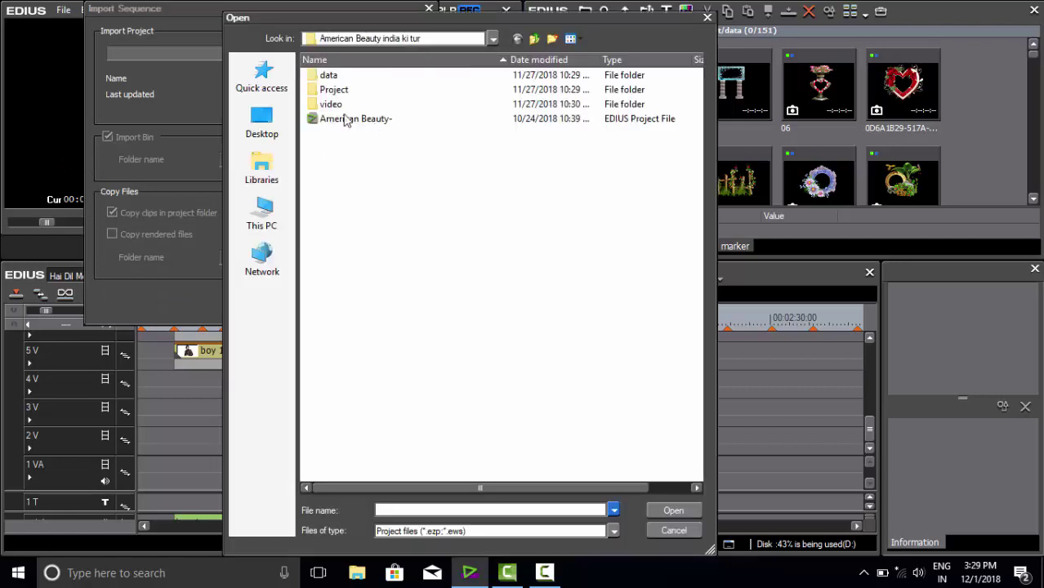
{"action": "left_click", "coordinate": [346, 124]}
{"action": "left_click", "coordinate": [671, 510]}
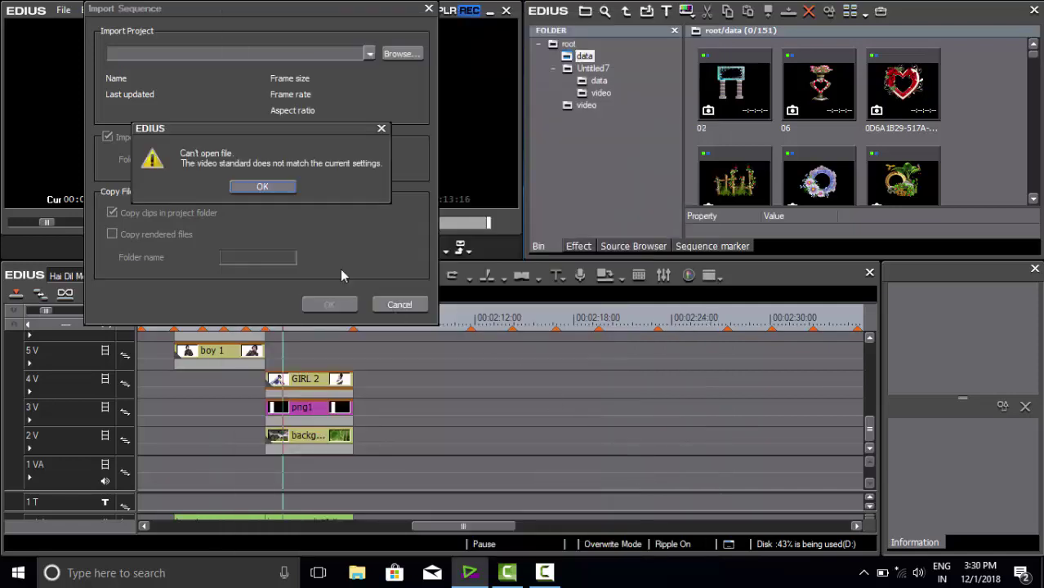
{"action": "left_click", "coordinate": [261, 188]}
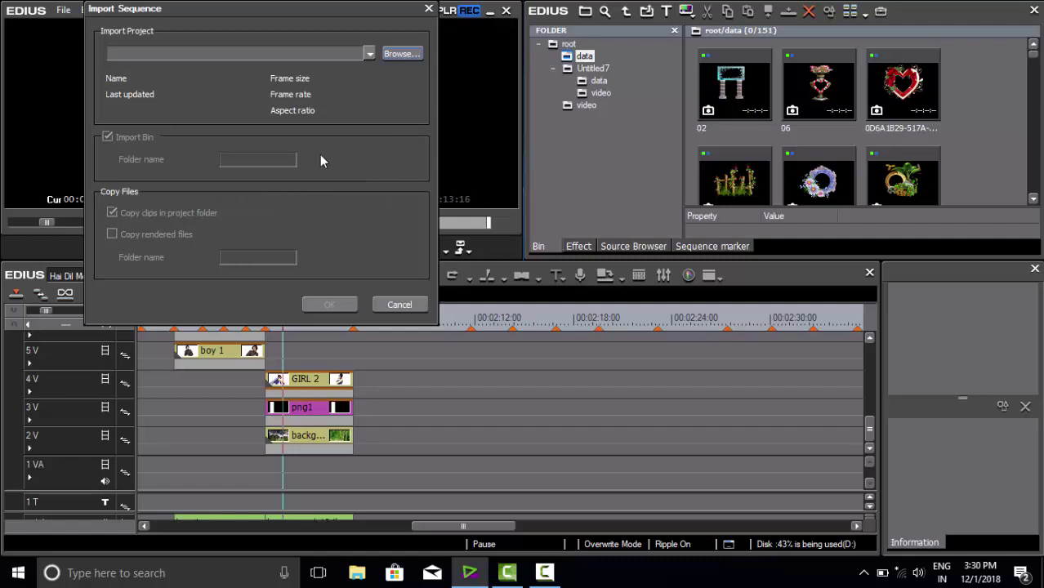
Import the sequences of Chand Taron Me Nazar Aaye edius project from drive E's chanda taro me folder, including its bin and copied project-folder clips.
{"action": "left_click", "coordinate": [406, 58]}
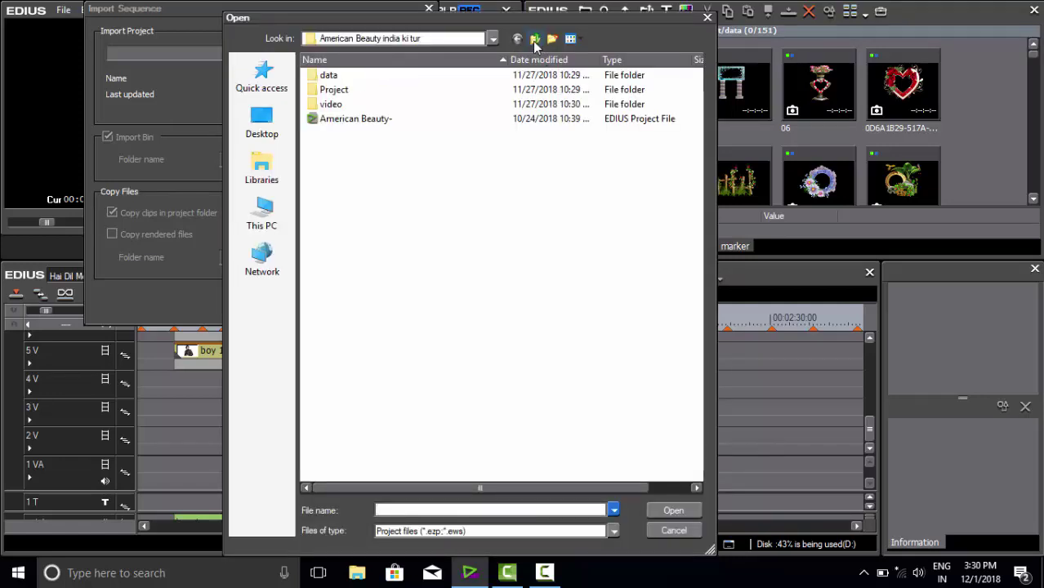
{"action": "left_click", "coordinate": [534, 40]}
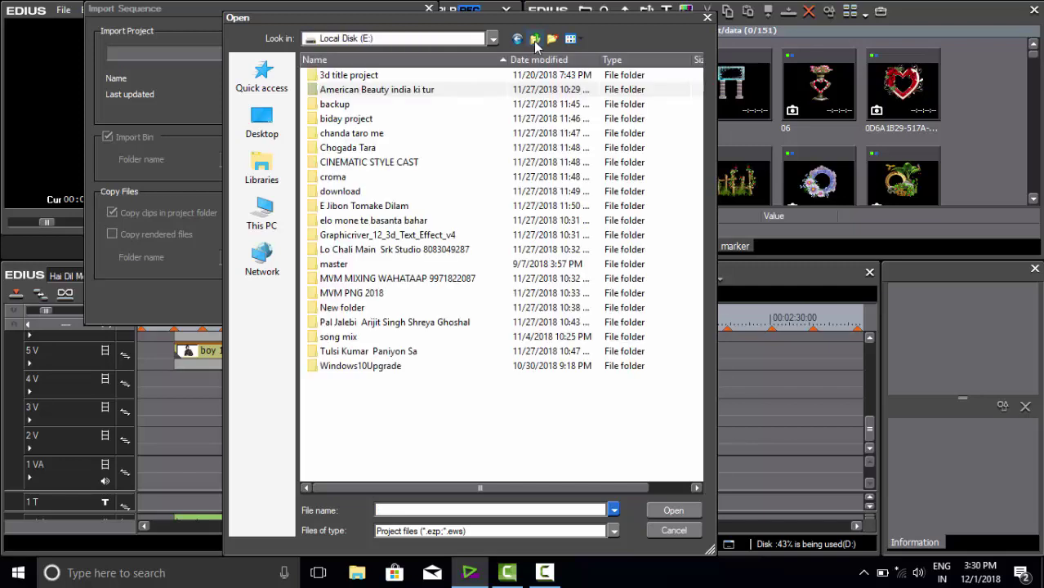
{"action": "double_click", "coordinate": [380, 134]}
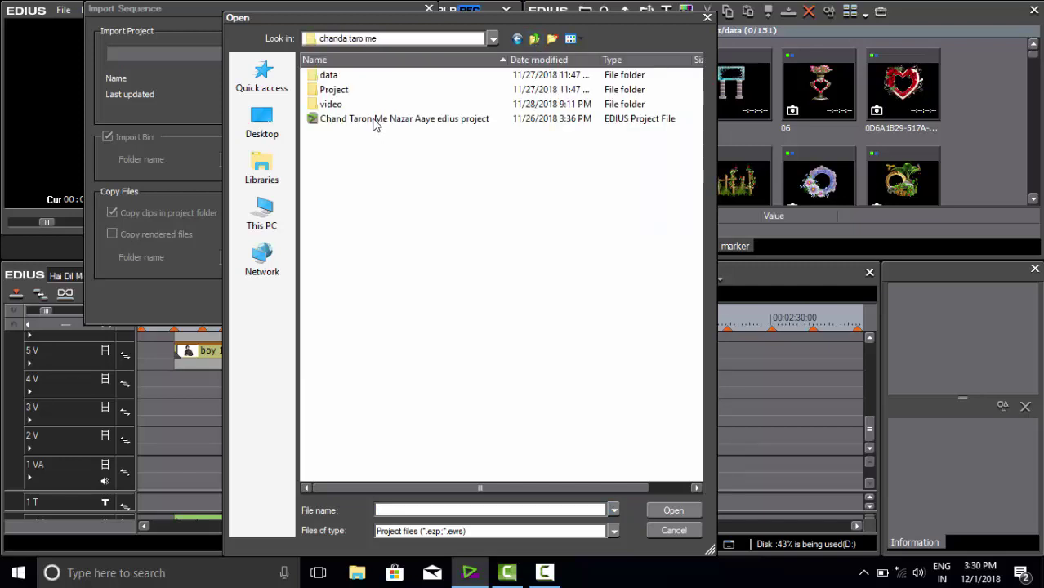
{"action": "left_click", "coordinate": [374, 121]}
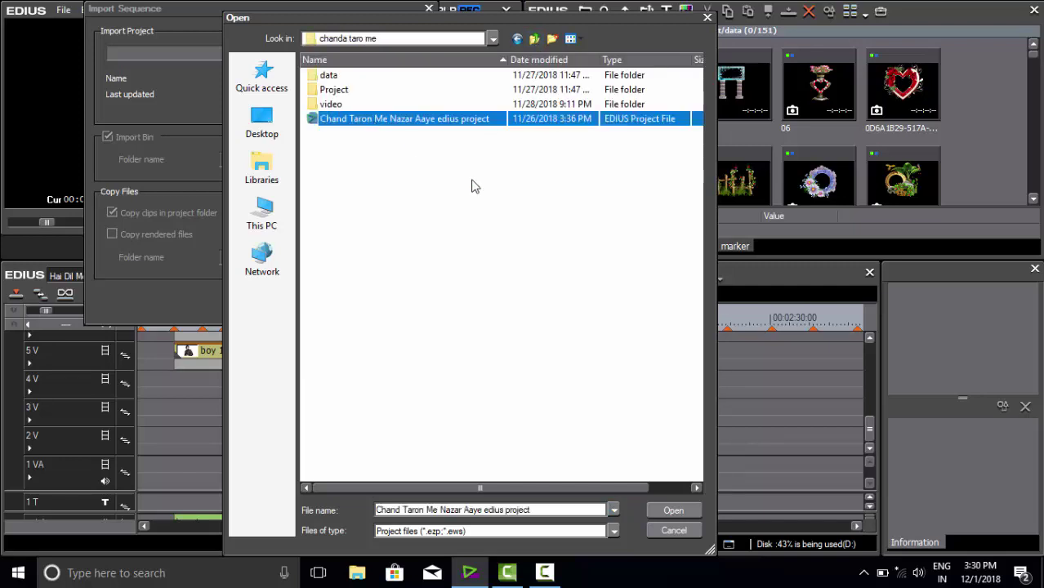
{"action": "left_click", "coordinate": [672, 508]}
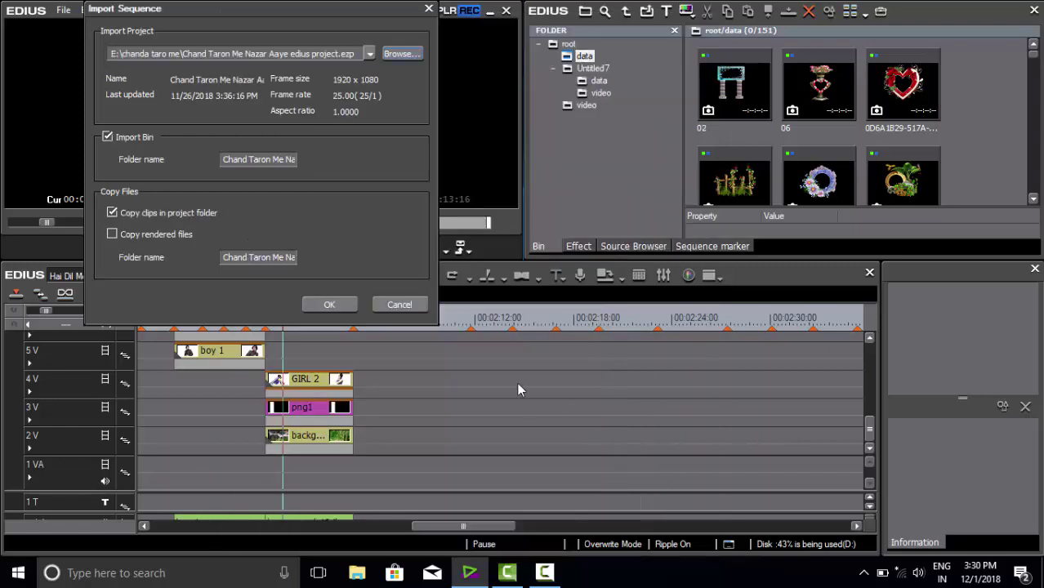
{"action": "left_click", "coordinate": [330, 304]}
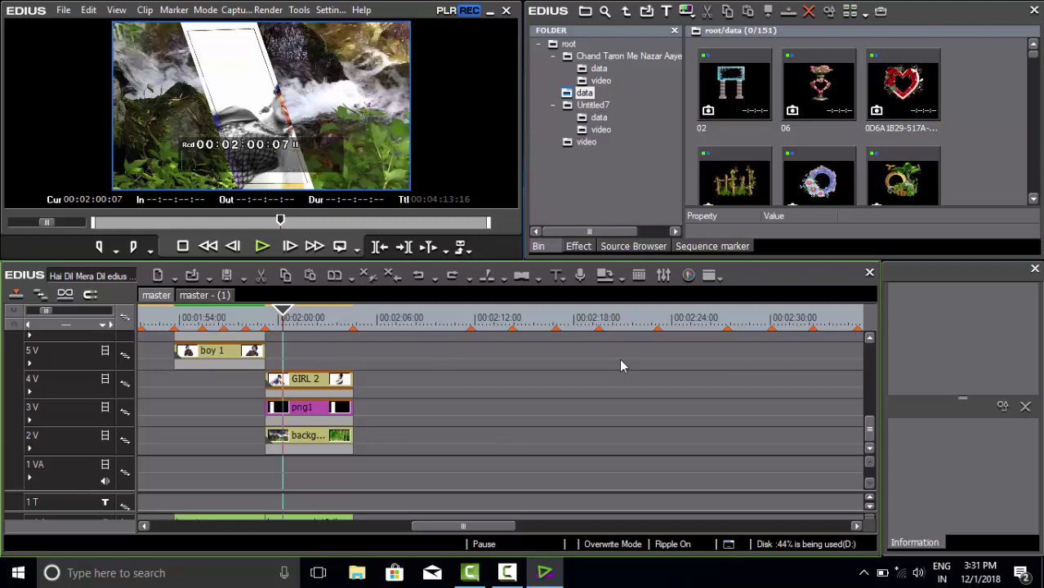
{"action": "key", "text": "ctrl+shift+n"}
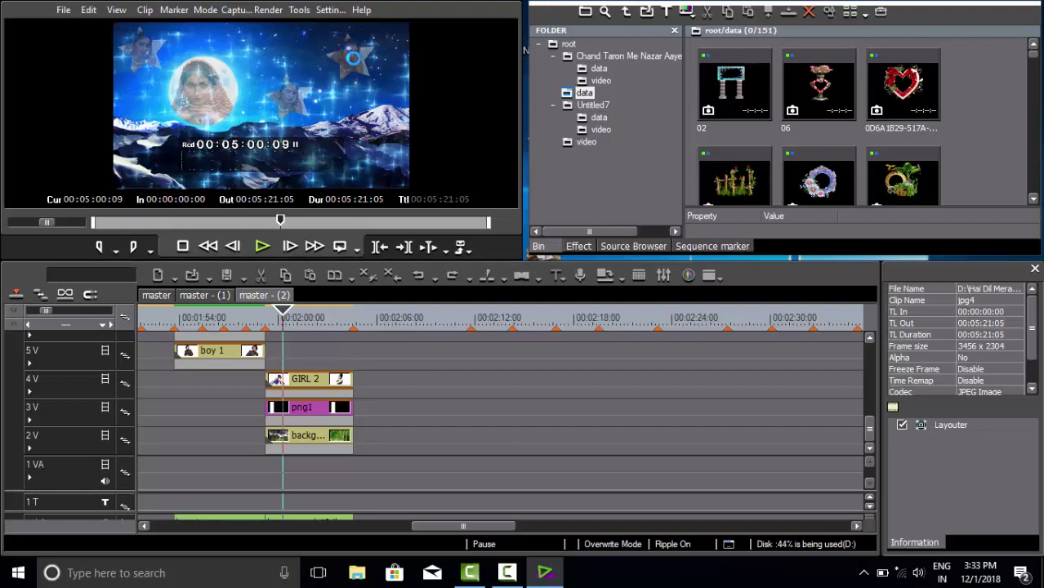
{"action": "left_click", "coordinate": [523, 49]}
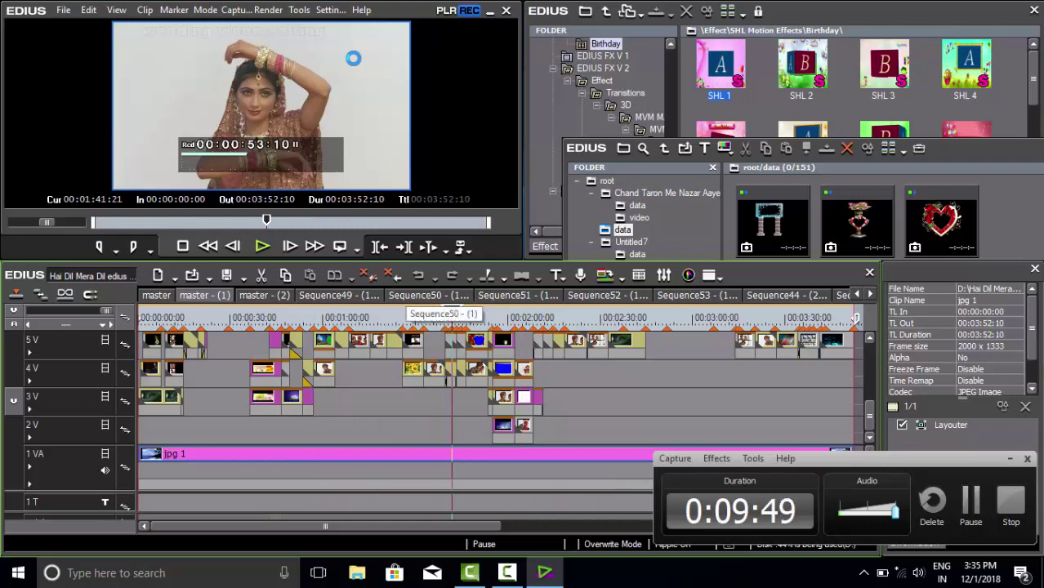
Close the imported Sequence50, Sequence51 and Sequence52 in the timeline.
{"action": "right_click", "coordinate": [412, 296]}
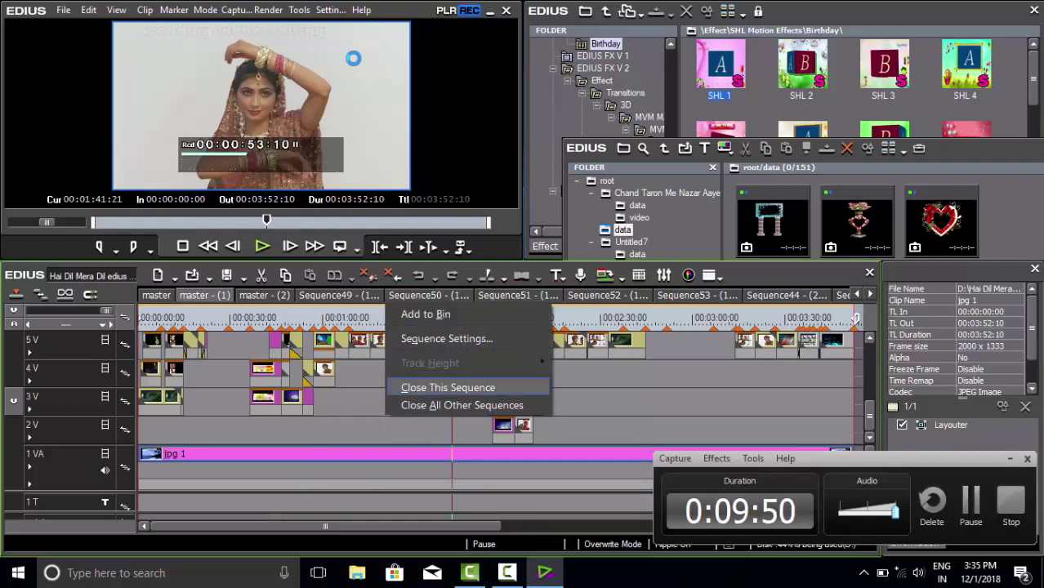
{"action": "left_click", "coordinate": [447, 387]}
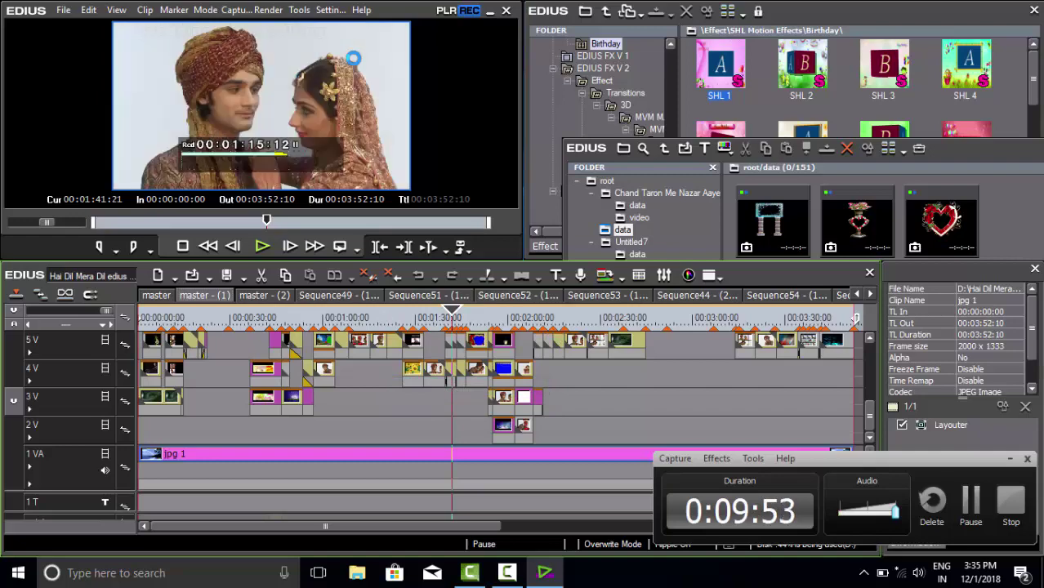
{"action": "right_click", "coordinate": [392, 299]}
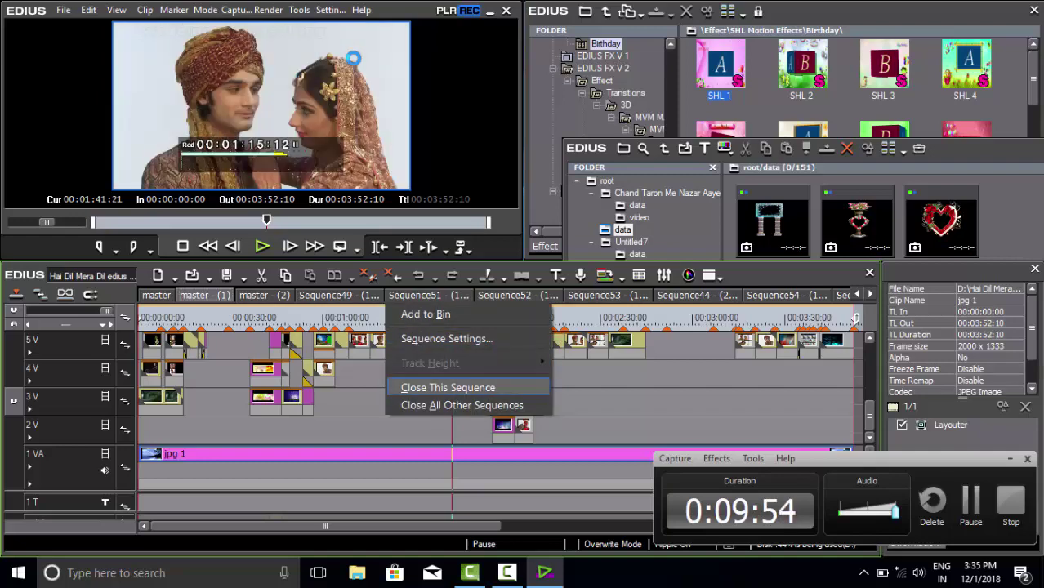
{"action": "left_click", "coordinate": [448, 388]}
{"action": "right_click", "coordinate": [393, 300]}
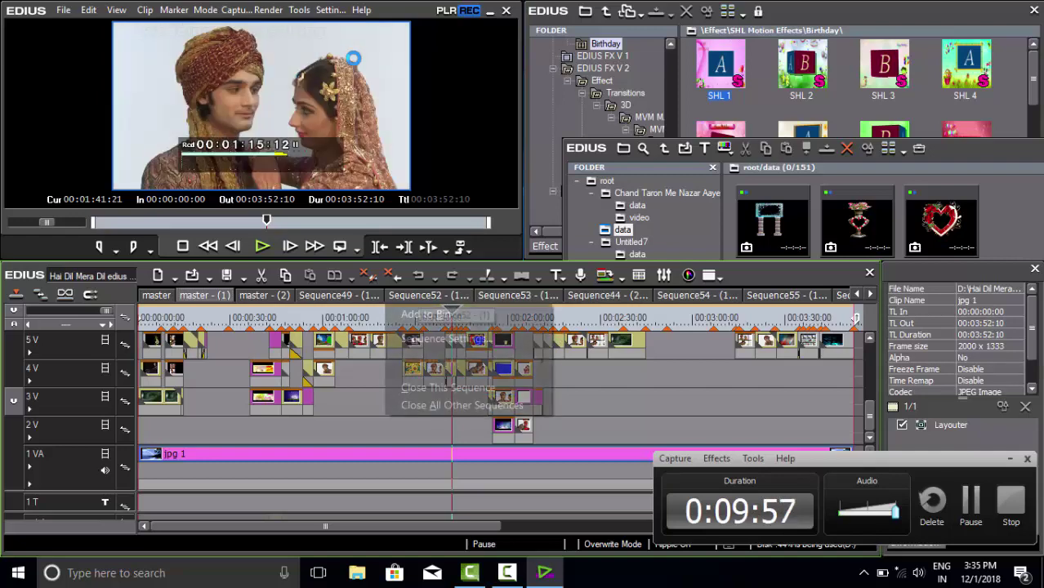
{"action": "left_click", "coordinate": [448, 387]}
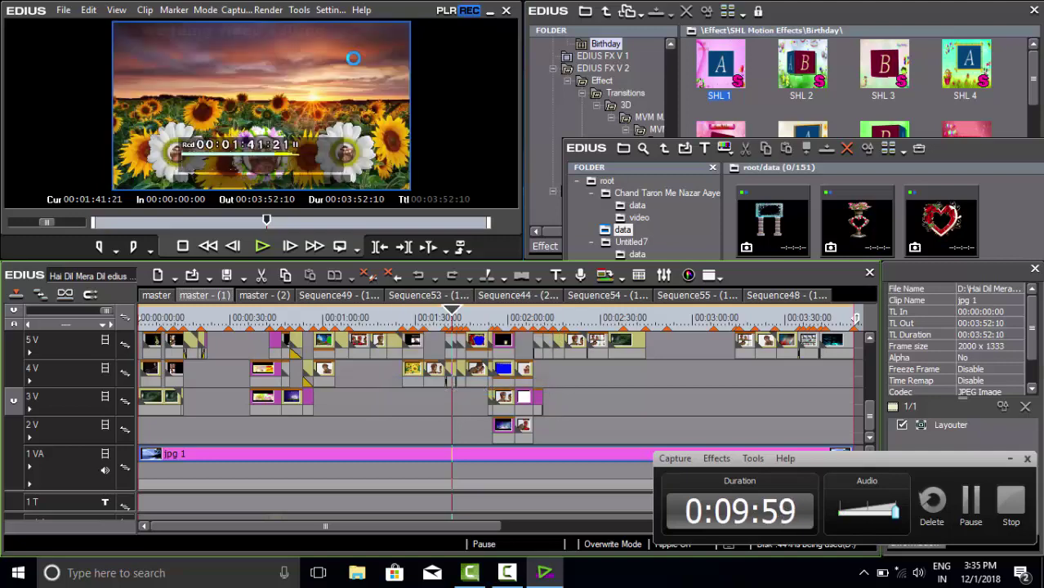
Dock the floating bin window back with the effect window and delete the still clip 12 from the root data folder.
{"action": "left_click_drag", "start_coordinate": [604, 151], "coordinate": [592, 58]}
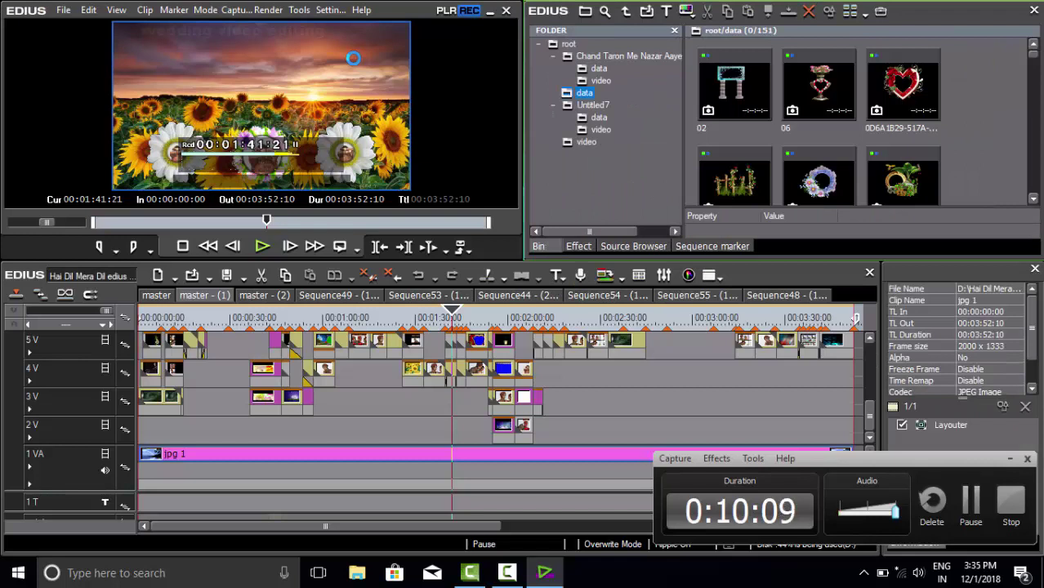
{"action": "left_click", "coordinate": [902, 86]}
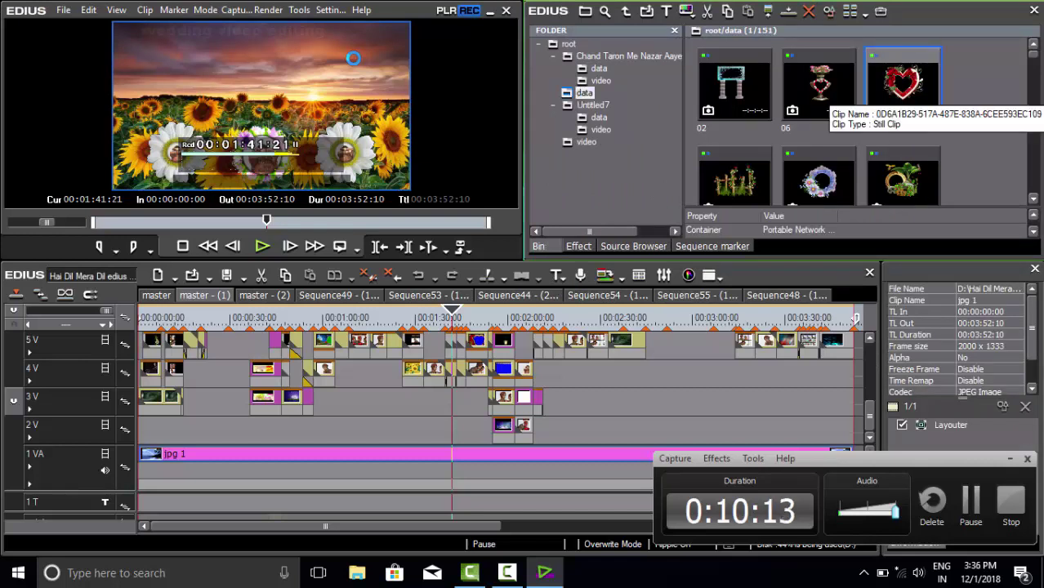
{"action": "key", "text": "Down"}
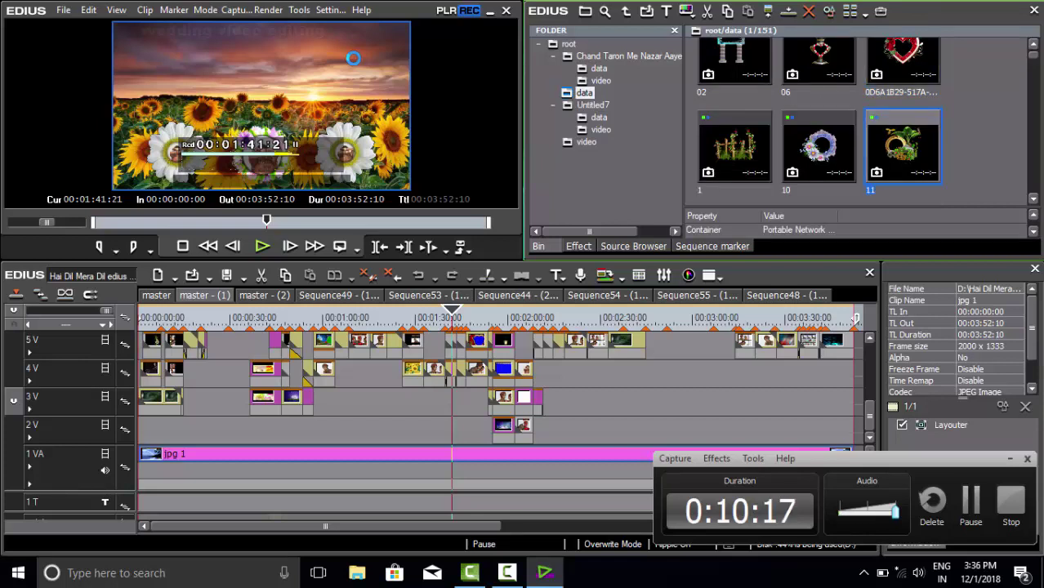
{"action": "key", "text": "Down"}
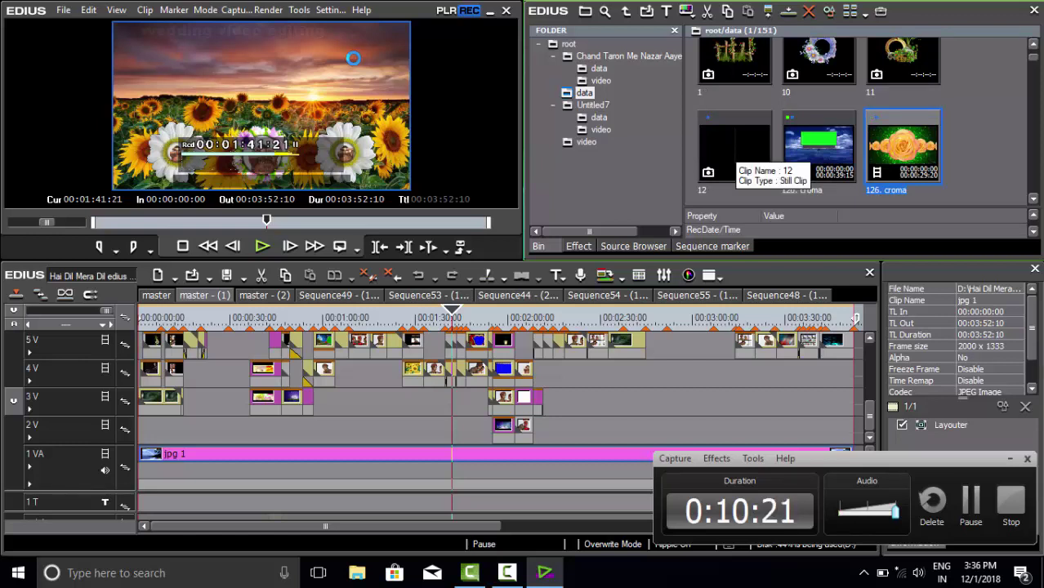
{"action": "left_click", "coordinate": [733, 147]}
{"action": "key", "text": "Delete"}
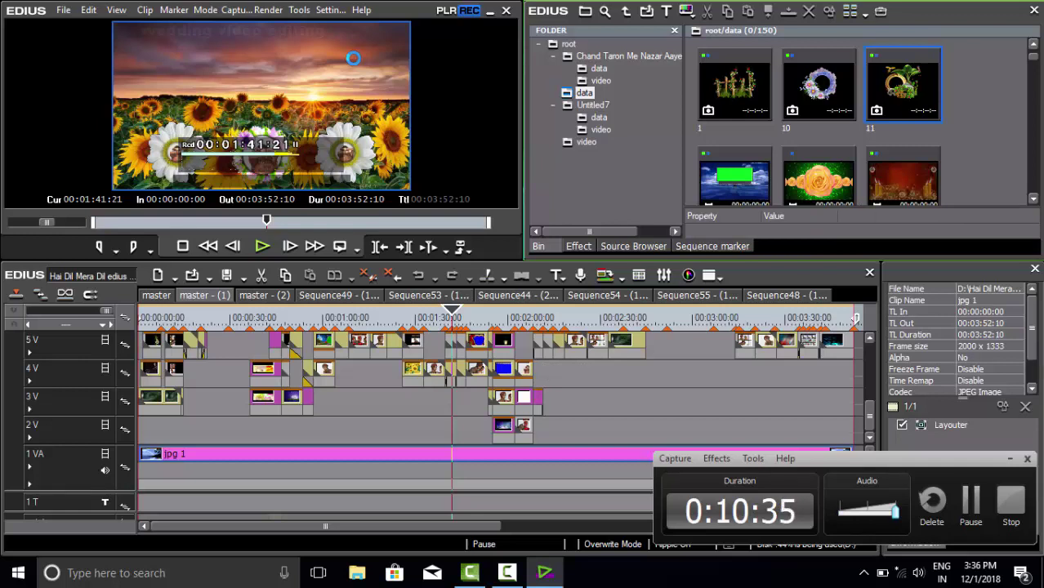
Look through the remaining clips in the root data folder, from the 127. croma clip down to 90. croma.
{"action": "key", "text": "Down"}
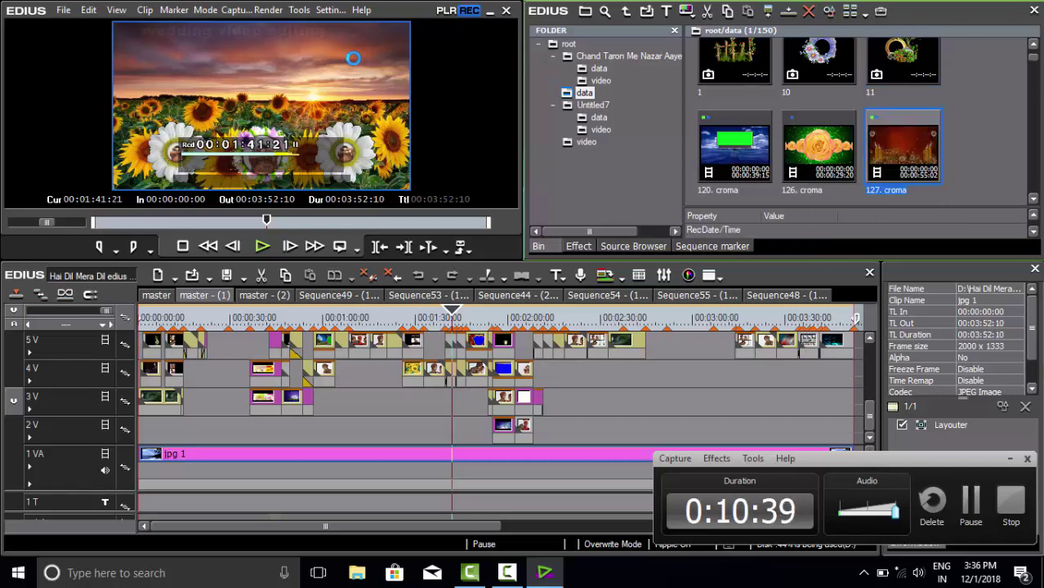
{"action": "key", "text": "Left"}
{"action": "key", "text": "Down"}
{"action": "key", "text": "Down"}
{"action": "key", "text": "Down"}
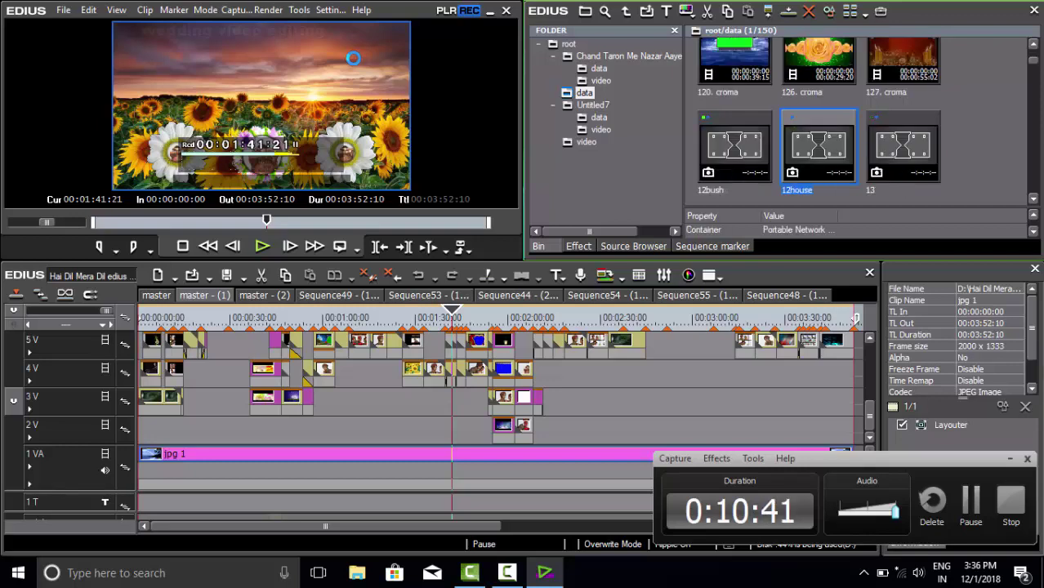
{"action": "key", "text": "Down"}
{"action": "key", "text": "Down"}
{"action": "key", "text": "Down"}
{"action": "key", "text": "Down"}
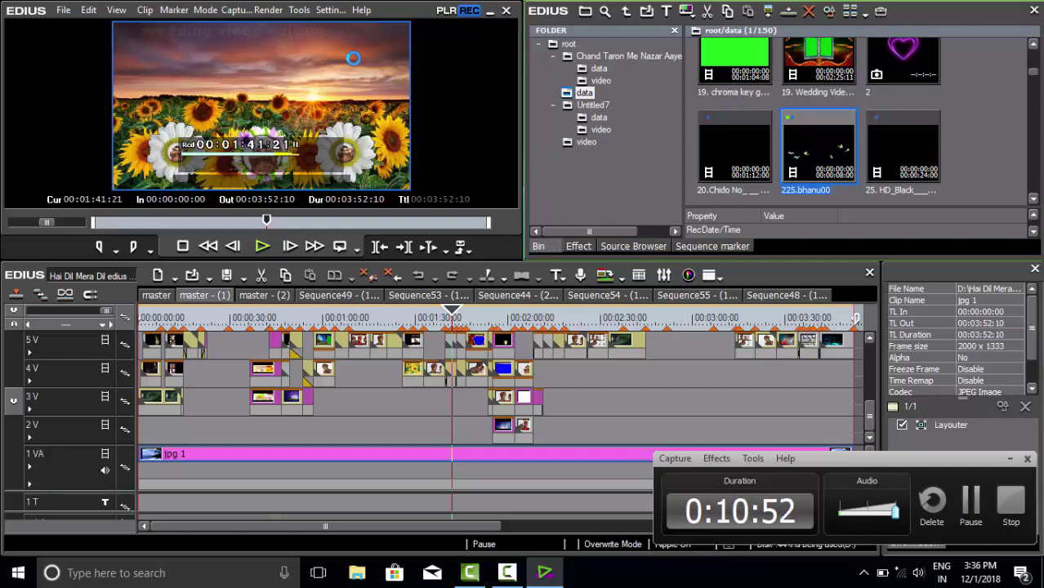
{"action": "left_click", "coordinate": [734, 147]}
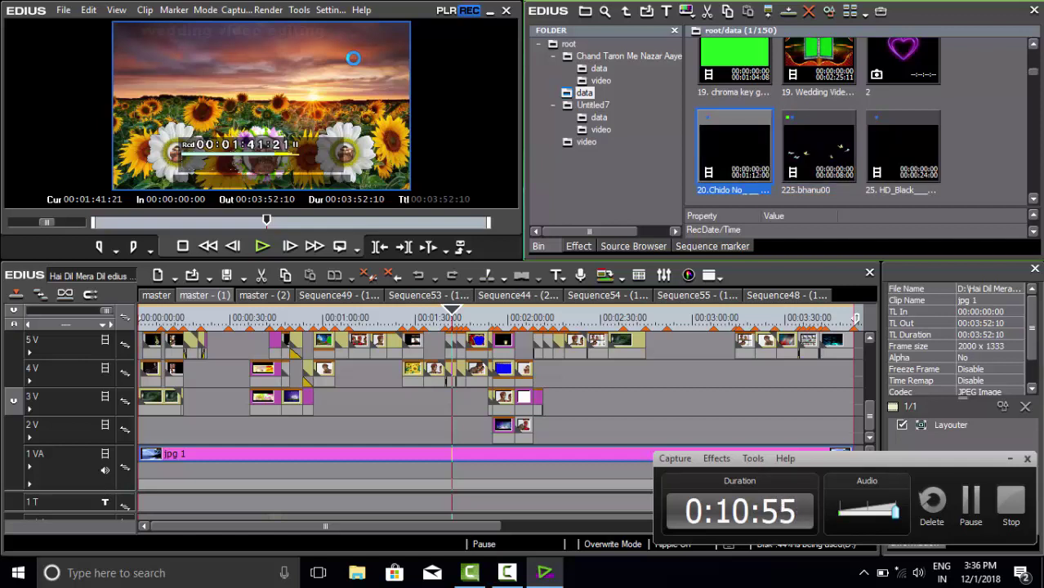
{"action": "key", "text": "Down"}
{"action": "key", "text": "Down"}
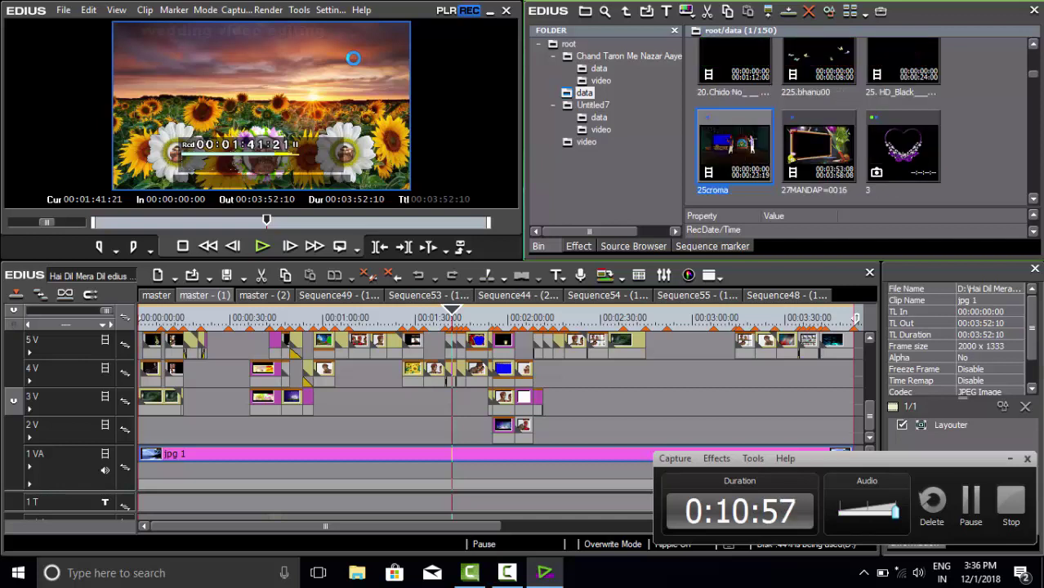
{"action": "key", "text": "Down"}
{"action": "key", "text": "Down"}
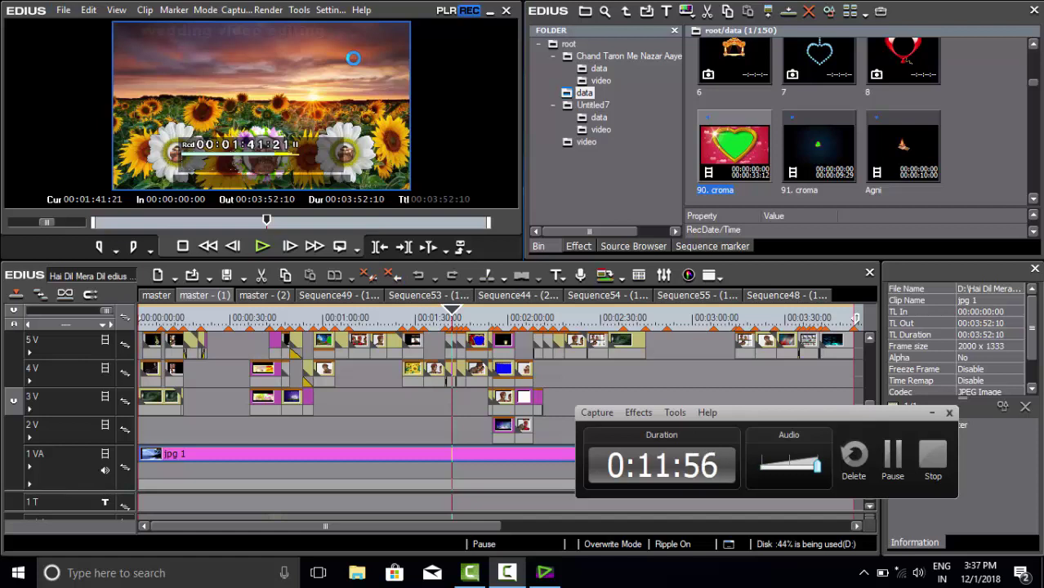
Start opening another project without saving the current project file.
{"action": "key", "text": "alt+f"}
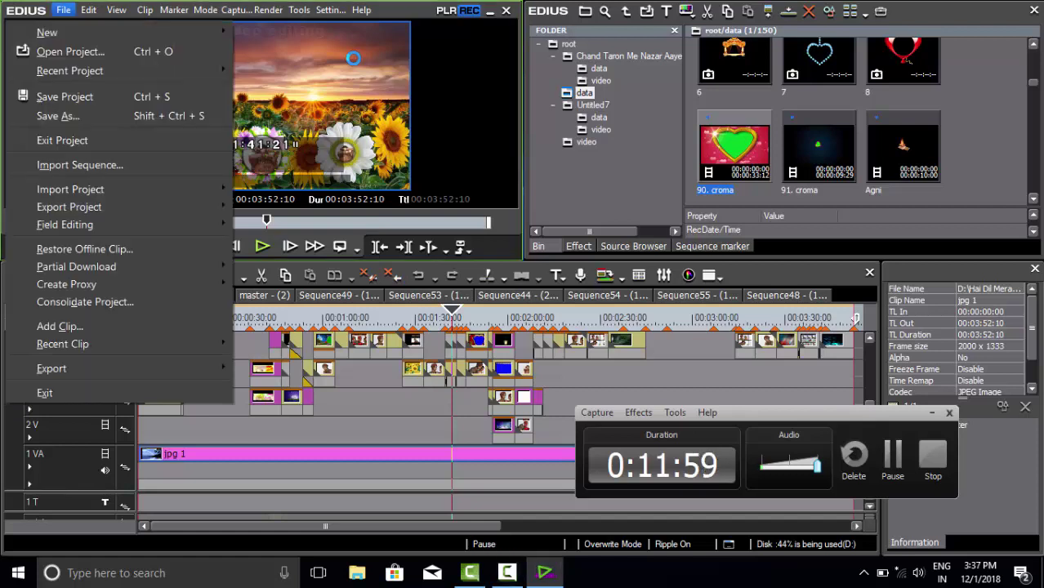
{"action": "key", "text": "Escape"}
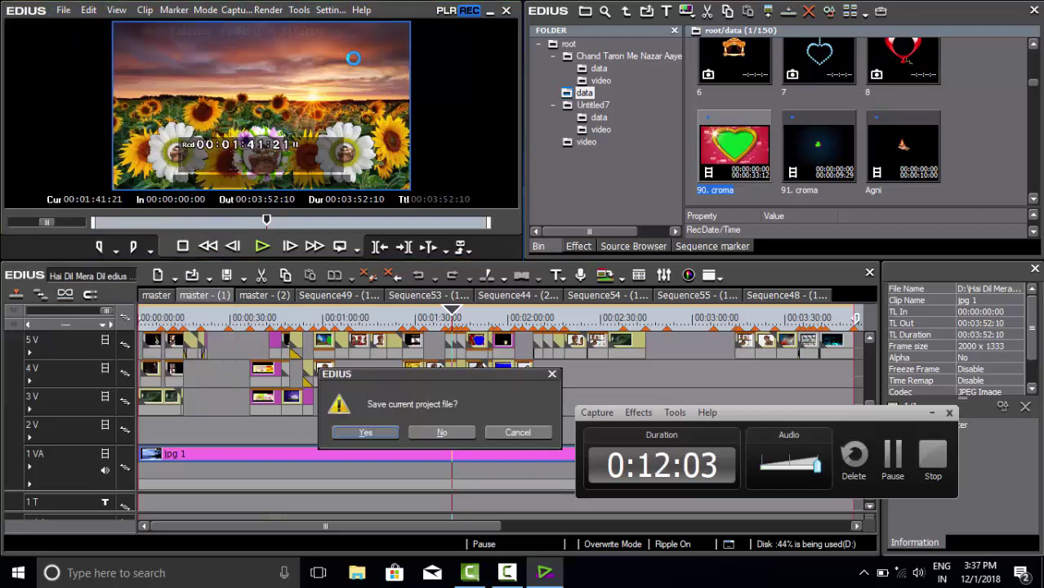
{"action": "key", "text": "Tab"}
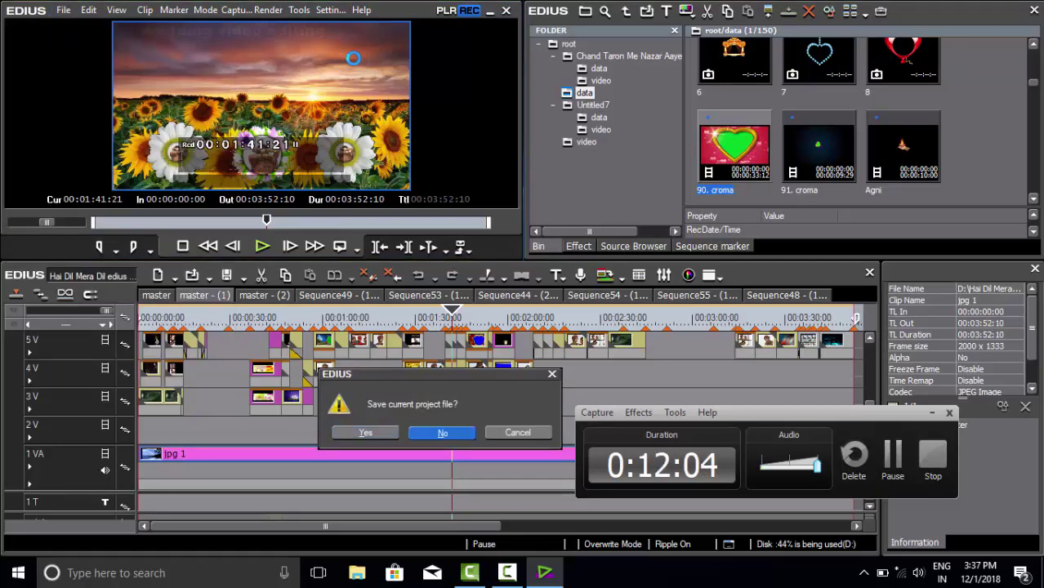
{"action": "key", "text": "Return"}
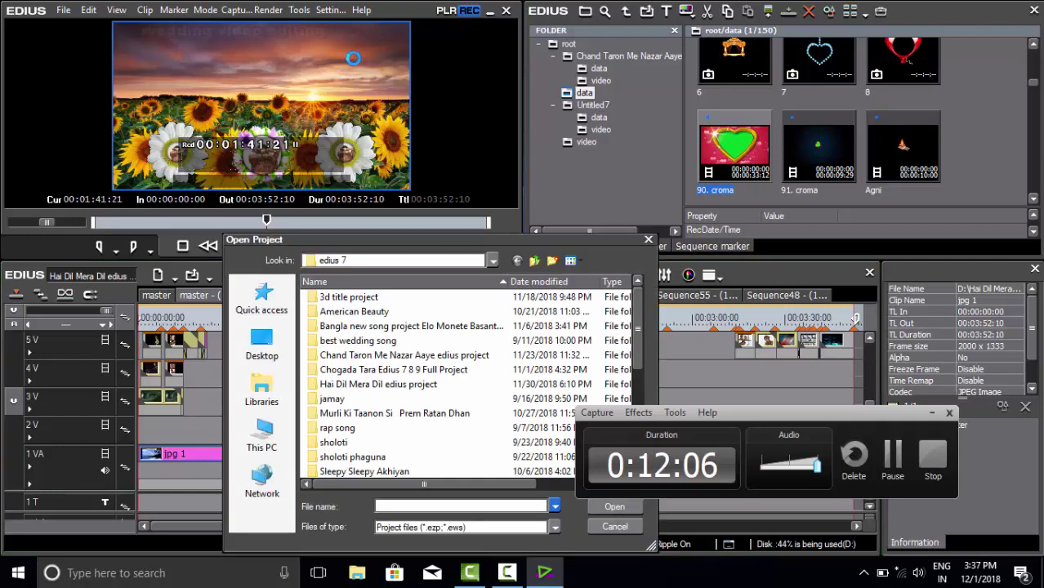
Open the American Beauty- project from drive E's American Beauty india ki tur folder.
{"action": "key", "text": "shift+Tab"}
{"action": "key", "text": "Down"}
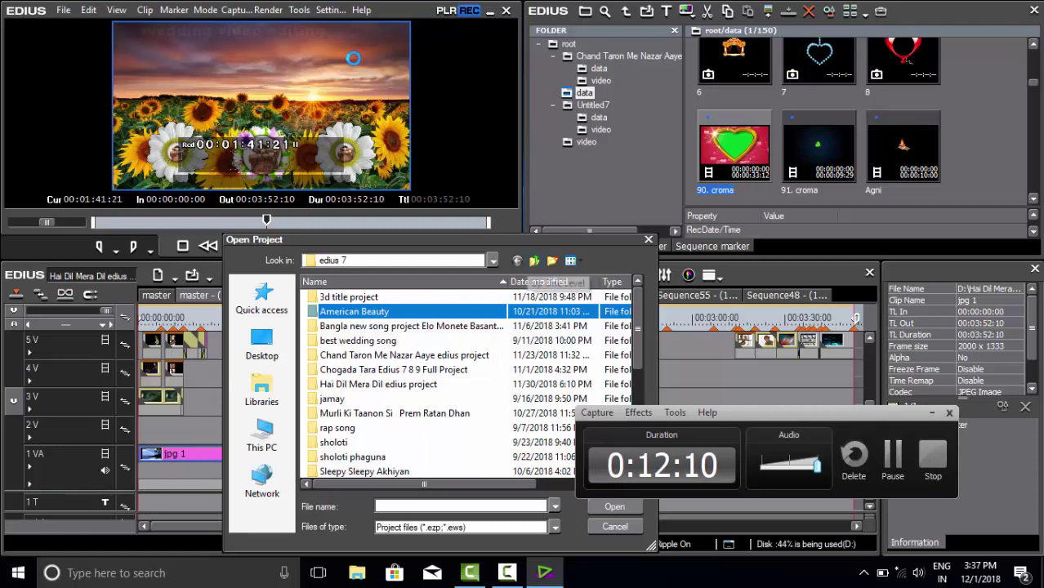
{"action": "key", "text": "BackSpace"}
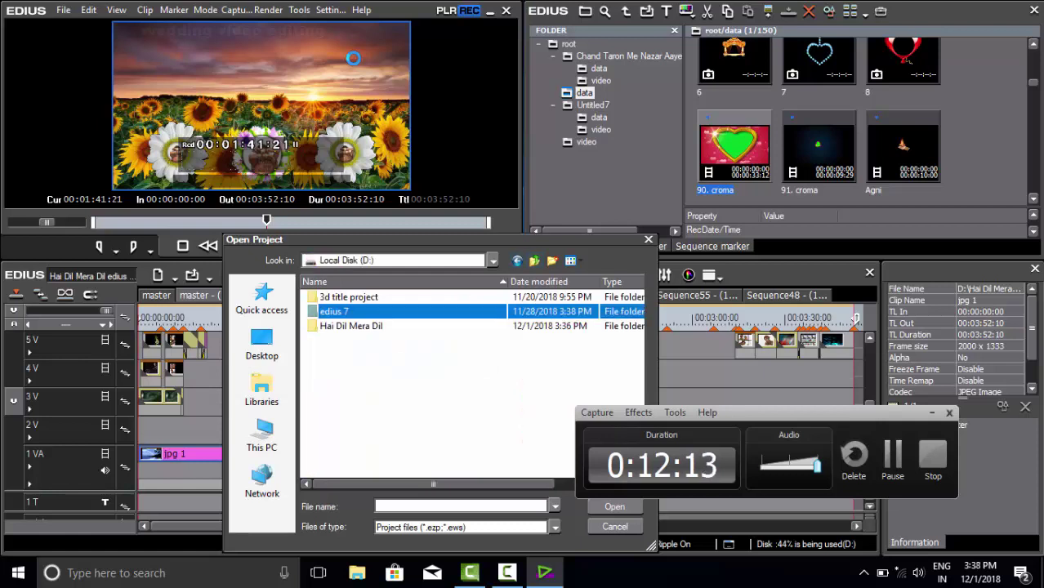
{"action": "key", "text": "BackSpace"}
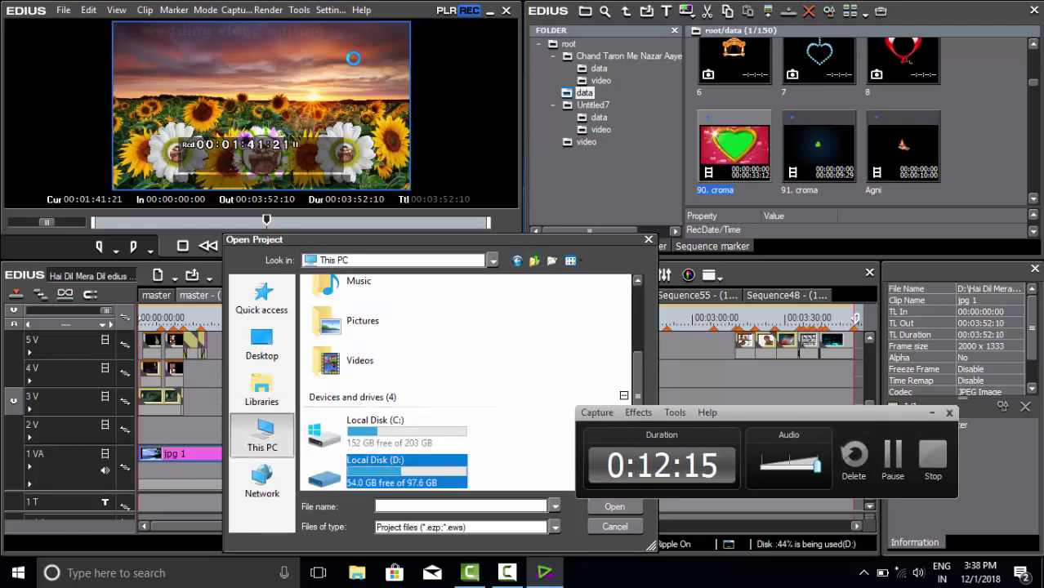
{"action": "key", "text": "Down"}
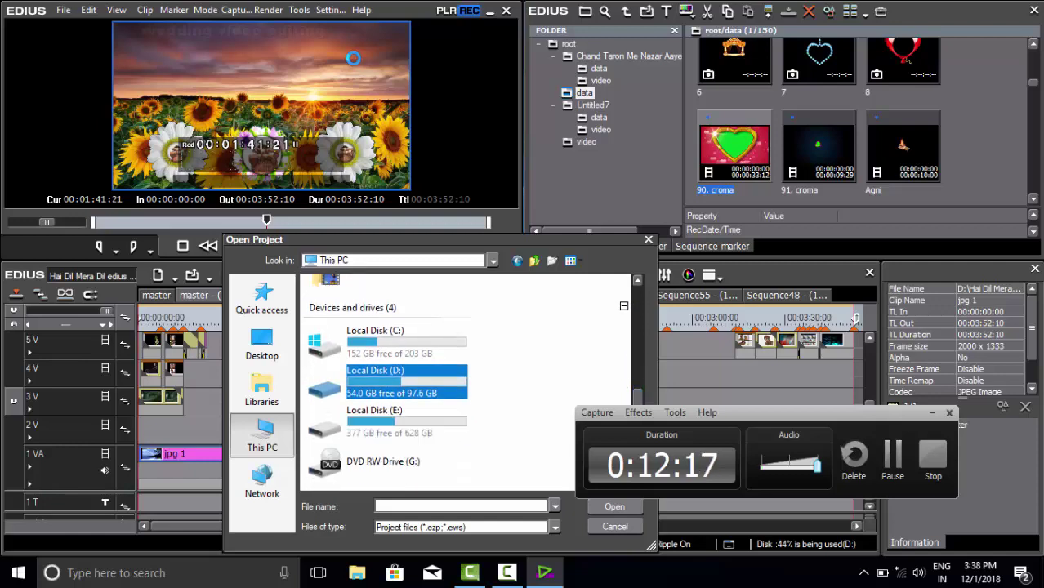
{"action": "key", "text": "Return"}
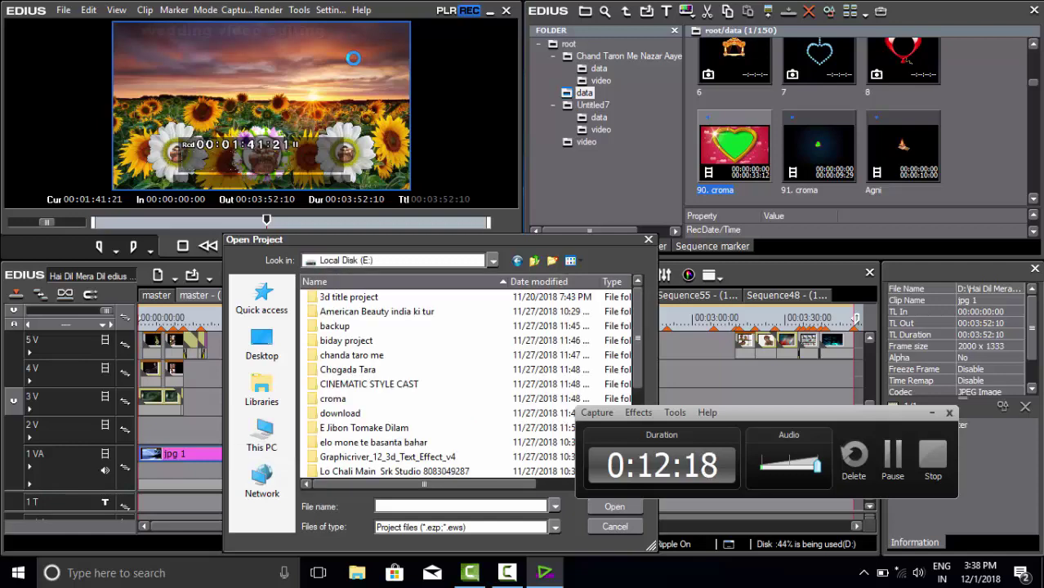
{"action": "scroll", "coordinate": [469, 384], "scroll_direction": "down", "scroll_amount": 1}
{"action": "scroll", "coordinate": [470, 384], "scroll_direction": "up", "scroll_amount": 1}
{"action": "double_click", "coordinate": [376, 312]}
{"action": "left_click", "coordinate": [355, 340]}
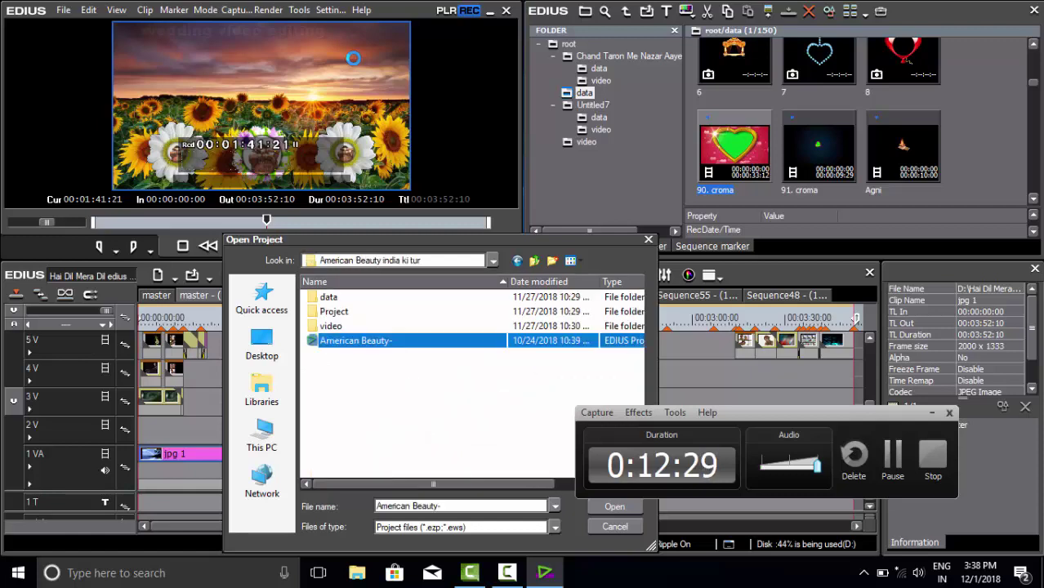
{"action": "key", "text": "Return"}
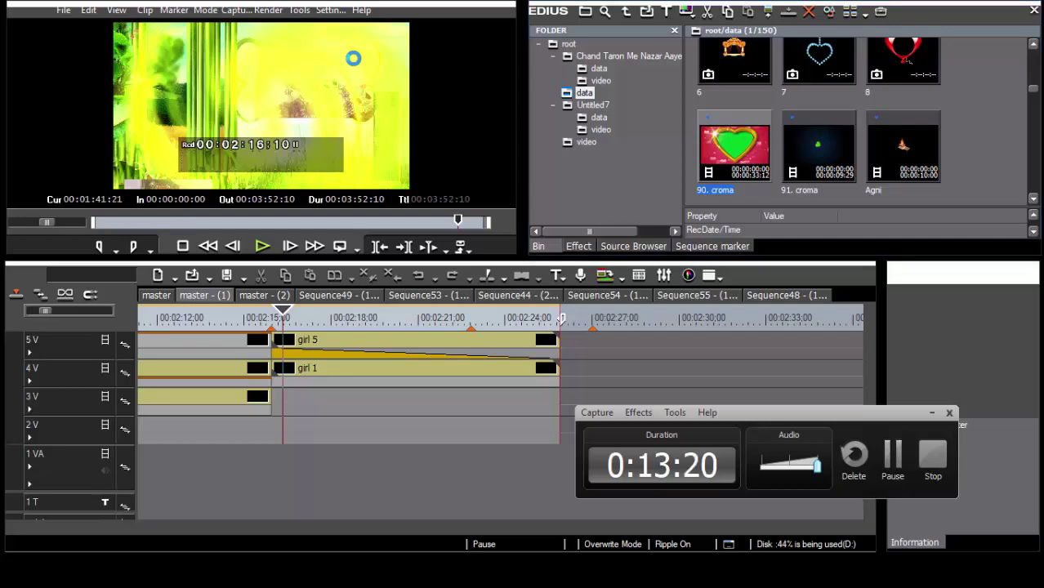
Switch to File Explorer and open the Hai Dil Mera Dil folder on drive D.
{"action": "key", "text": "super+e"}
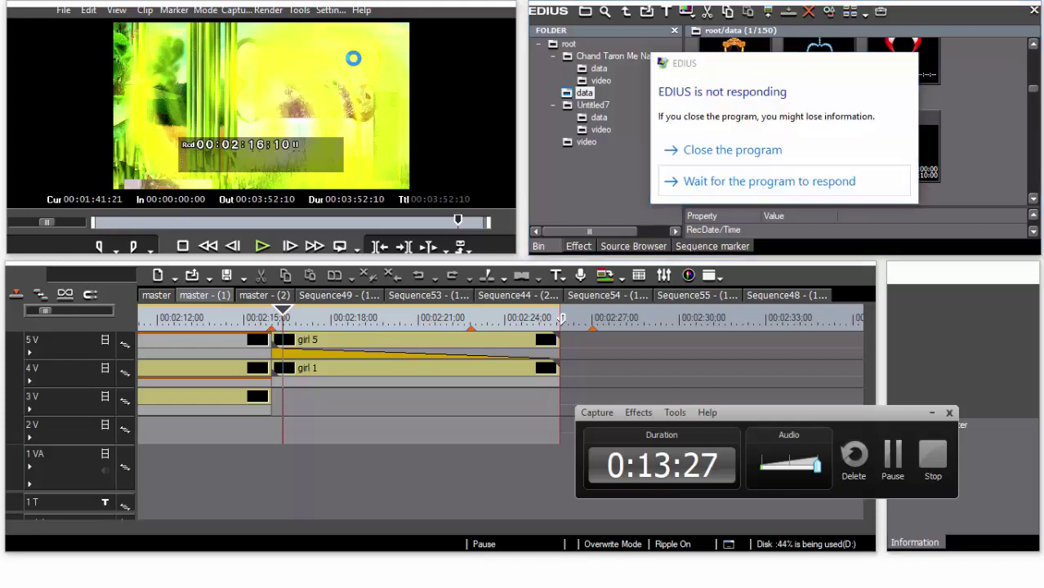
{"action": "key", "text": "super"}
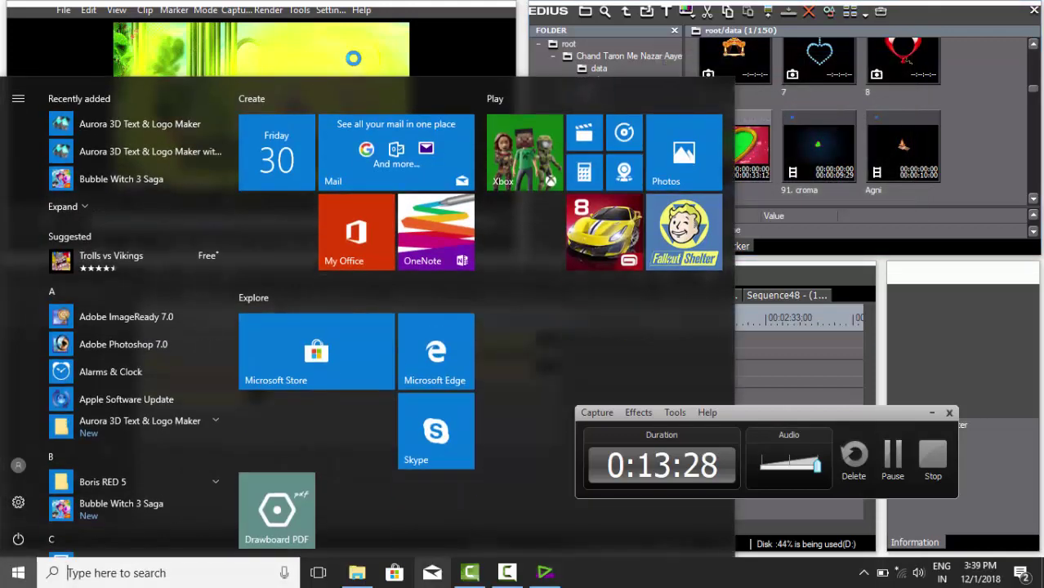
{"action": "key", "text": "super+e"}
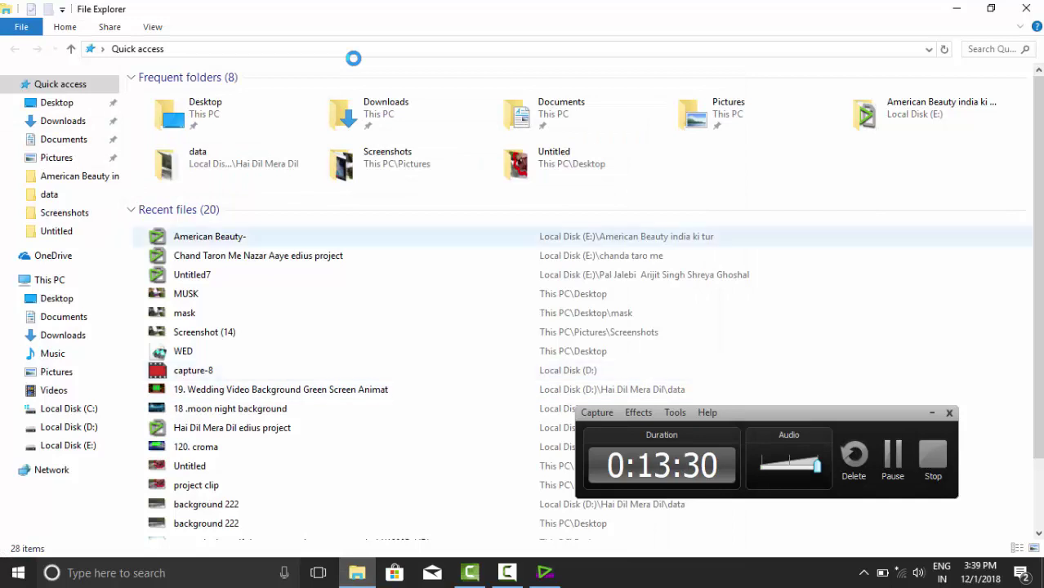
{"action": "left_click", "coordinate": [68, 426]}
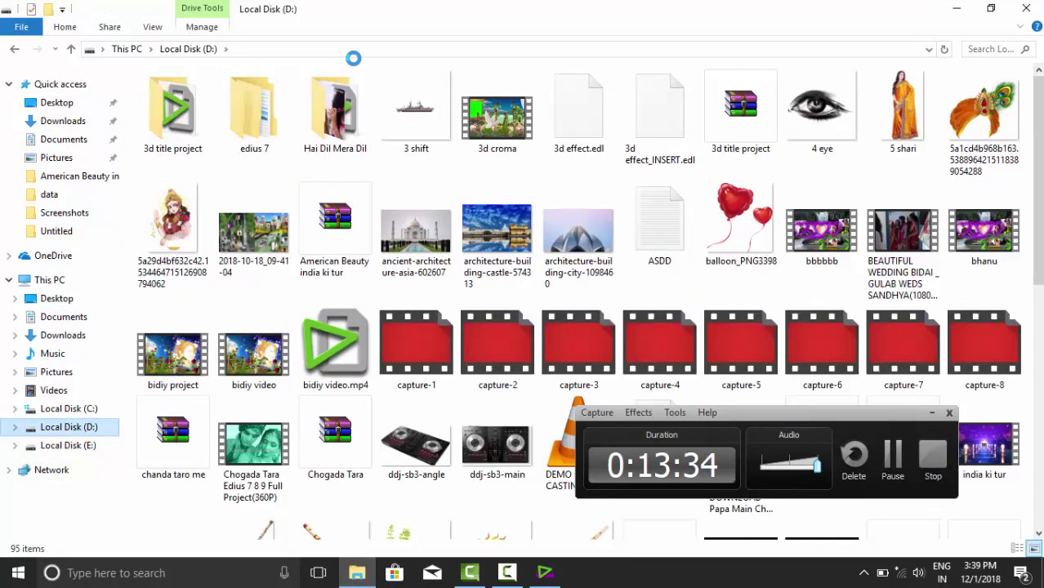
{"action": "left_click", "coordinate": [335, 114]}
{"action": "key", "text": "Return"}
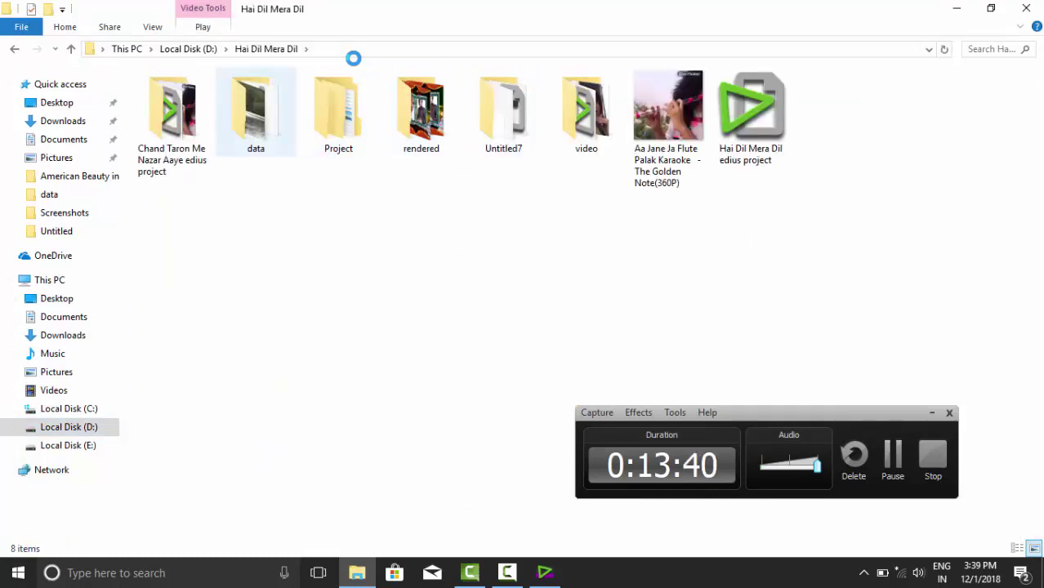
View the automatically saved project files in the Project folder's AutoSave subfolder.
{"action": "key", "text": "p"}
{"action": "key", "text": "Return"}
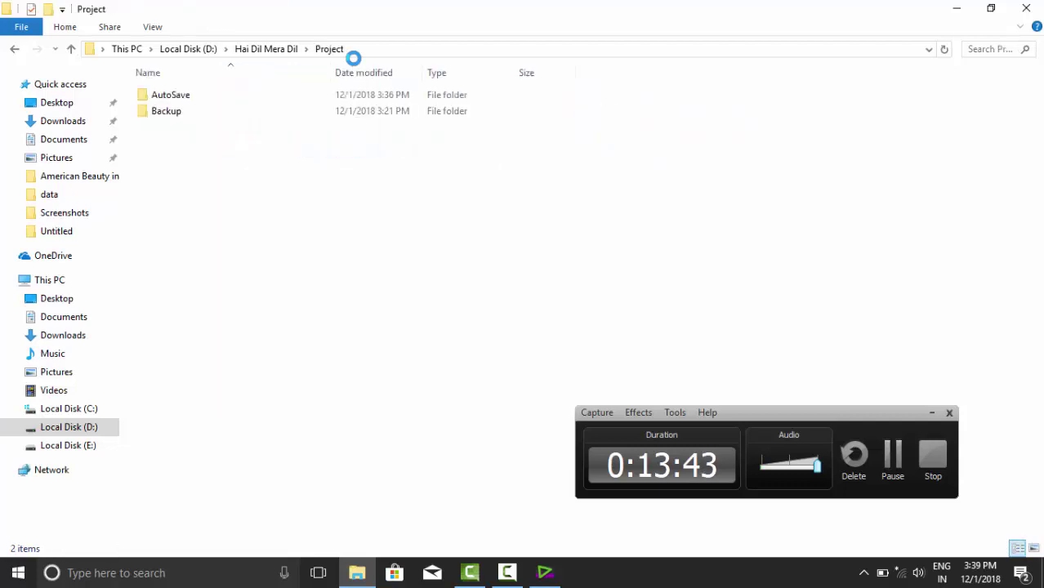
{"action": "key", "text": "a"}
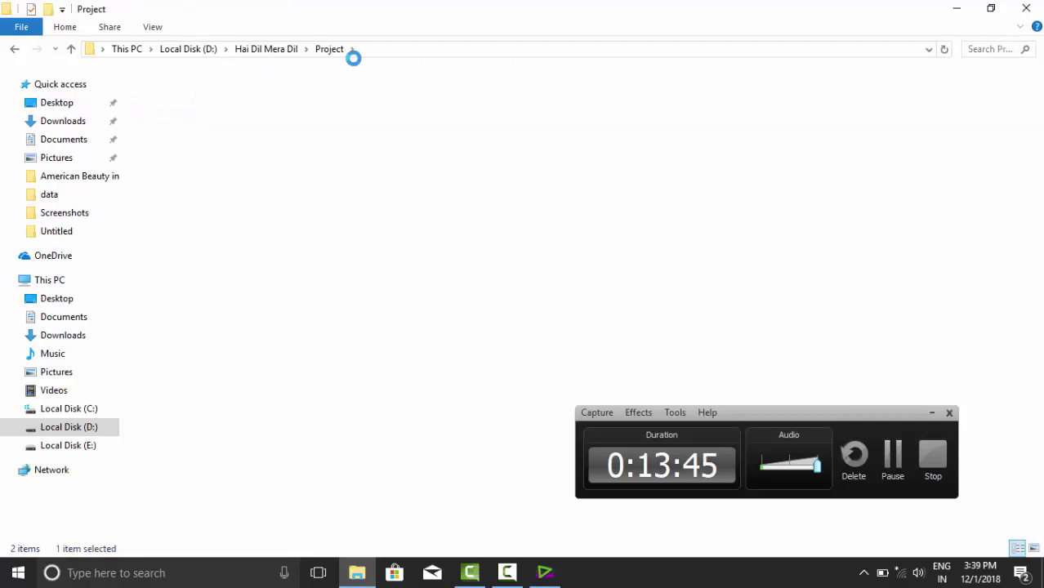
{"action": "key", "text": "Return"}
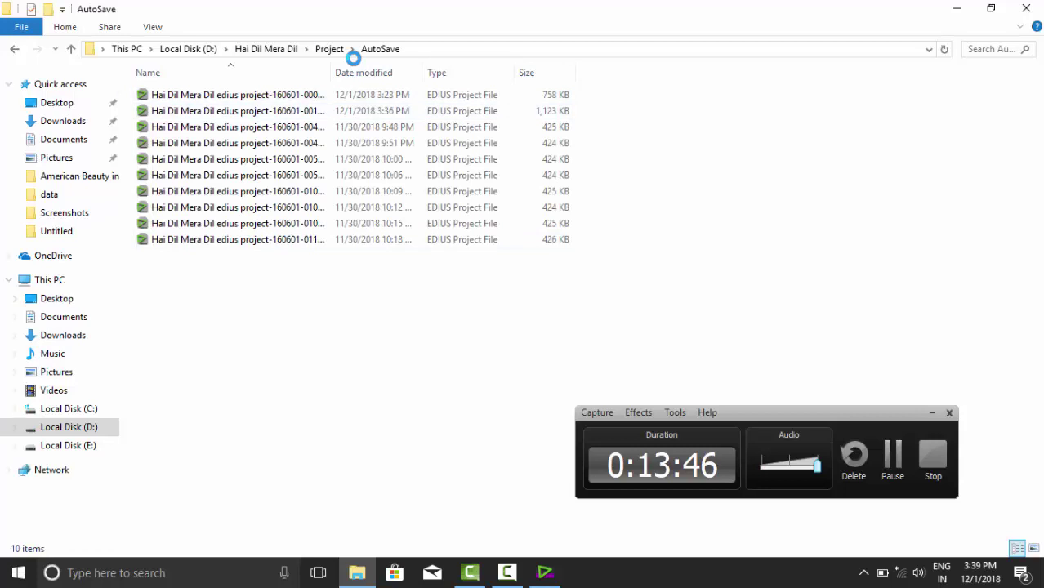
View the project copies in the Backup subfolder and go back to the Hai Dil Mera Dil folder.
{"action": "key", "text": "BackSpace"}
{"action": "key", "text": "Down"}
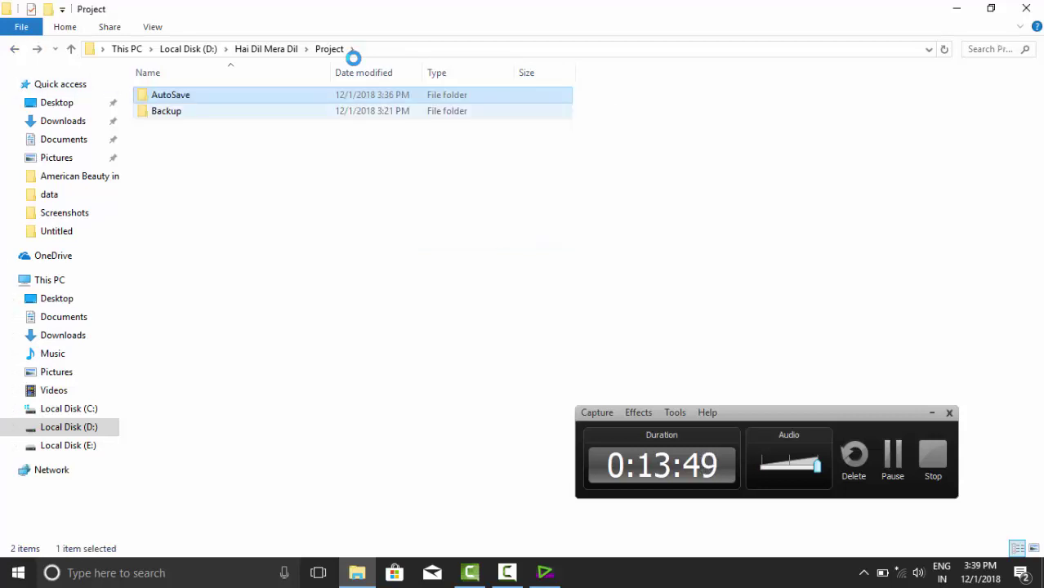
{"action": "key", "text": "Return"}
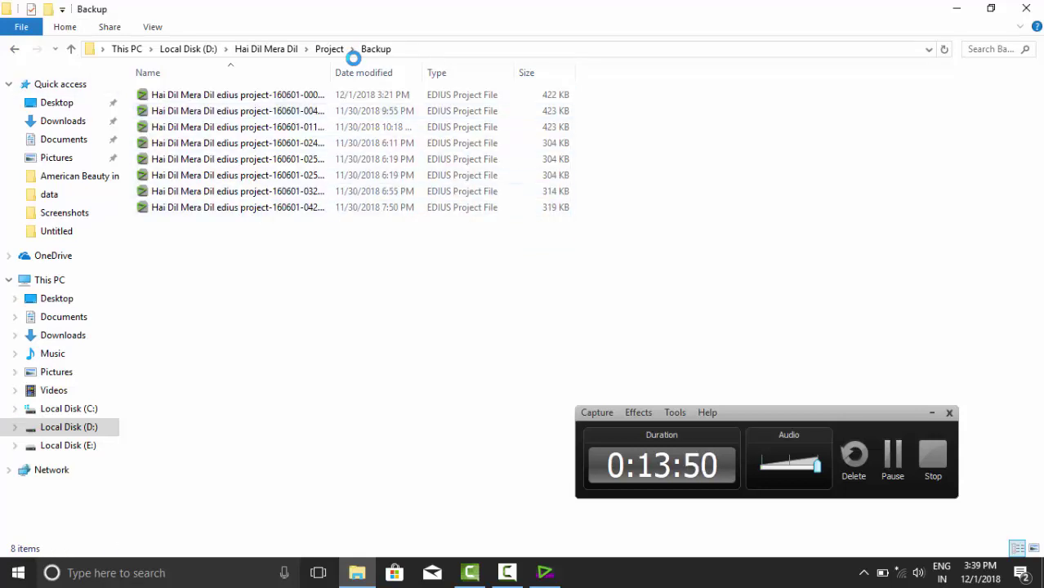
{"action": "key", "text": "BackSpace"}
{"action": "key", "text": "BackSpace"}
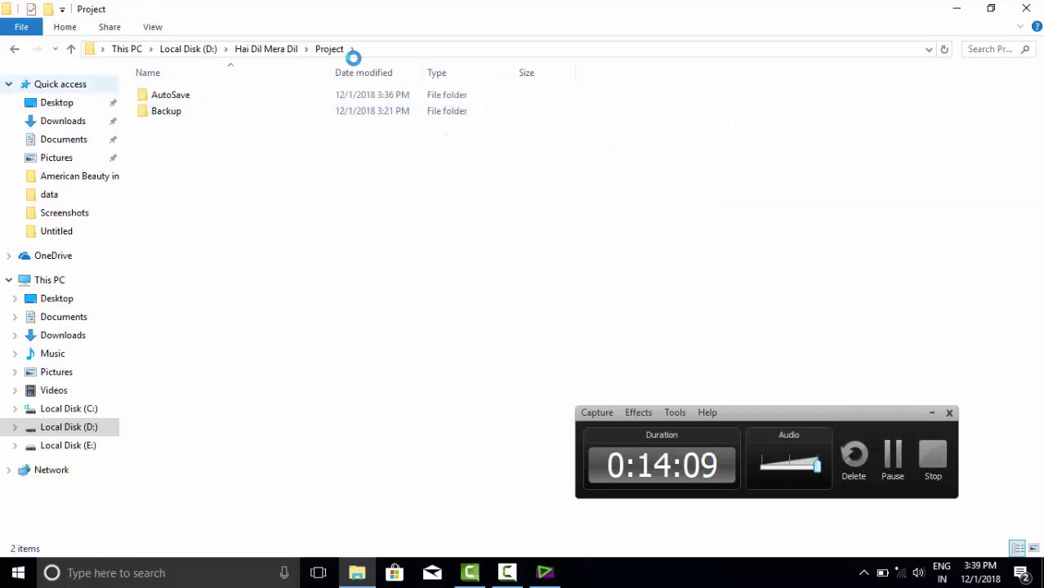
{"action": "key", "text": "alt+Left"}
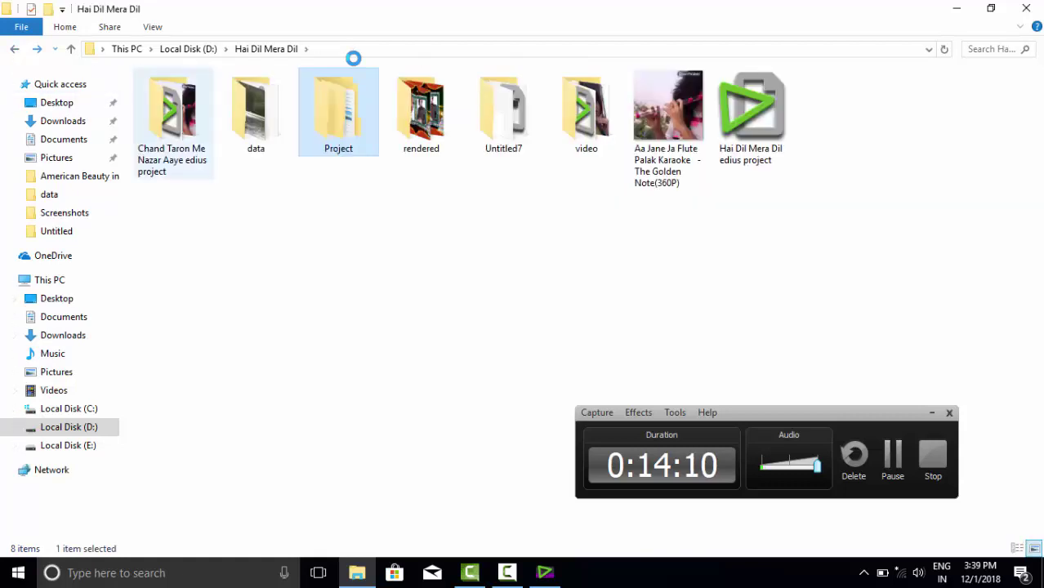
{"action": "key", "text": "alt+Right"}
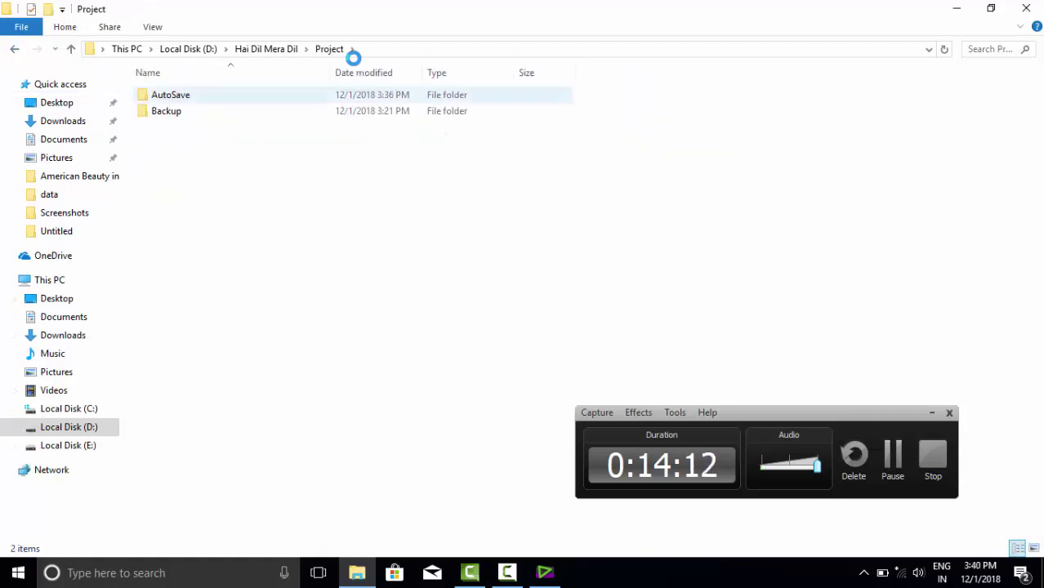
{"action": "key", "text": "alt+Left"}
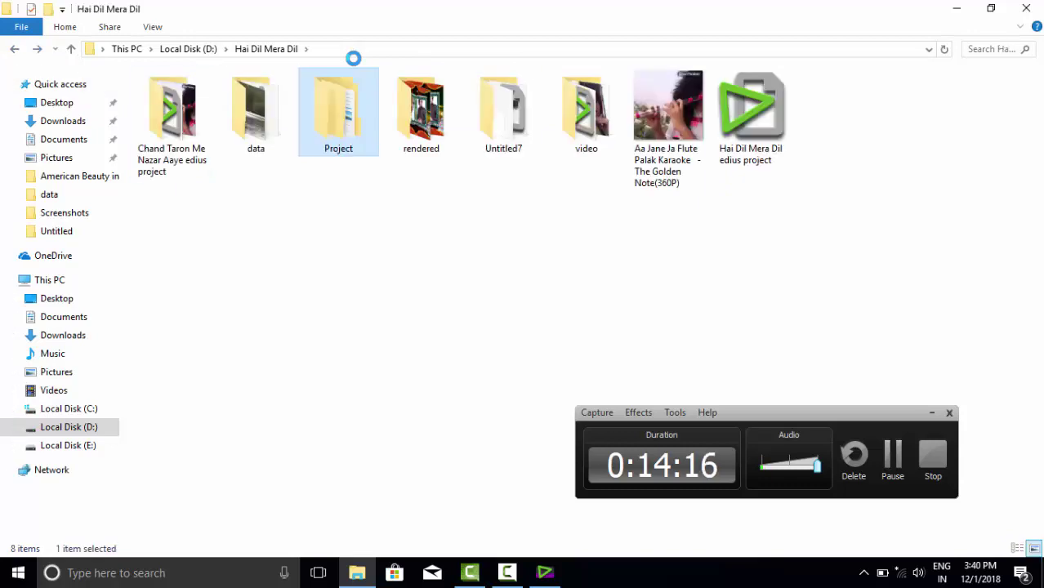
Switch back to EDIUS and show the clips in the bin's root video folder.
{"action": "key", "text": "alt+Tab"}
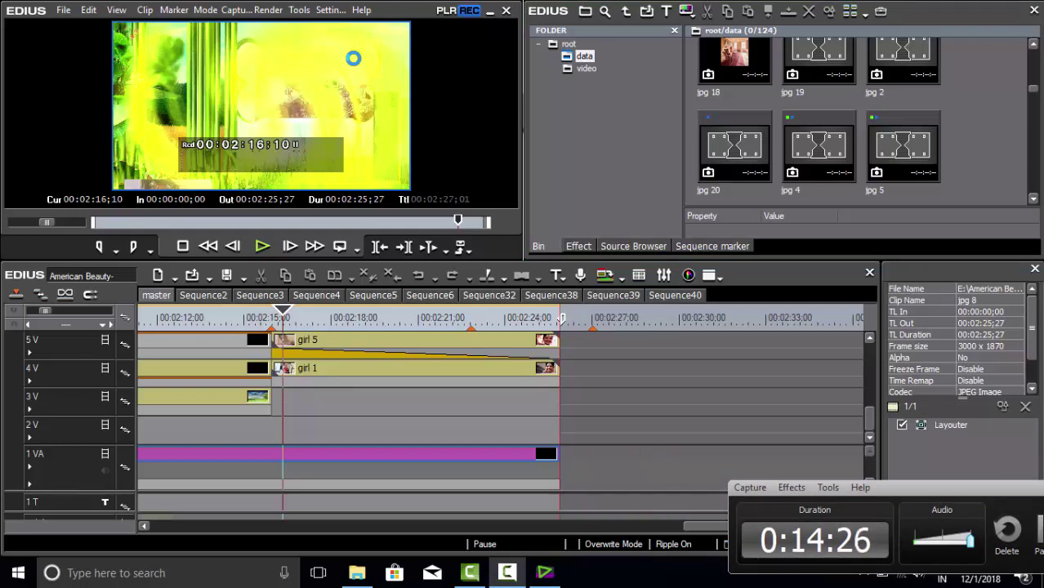
{"action": "key", "text": "Down"}
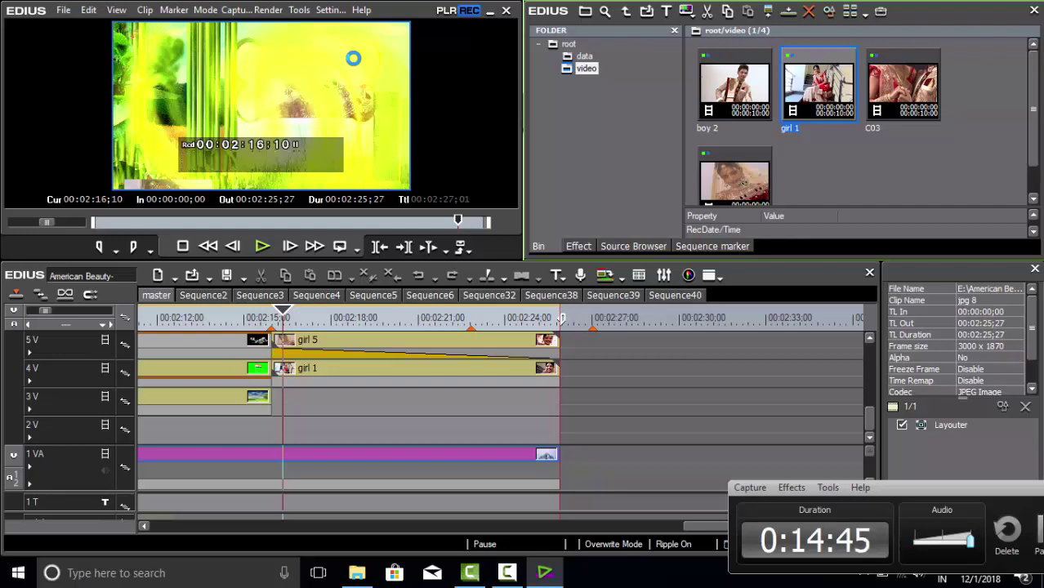
View the project settings presets and close them without changing anything.
{"action": "key", "text": "Down"}
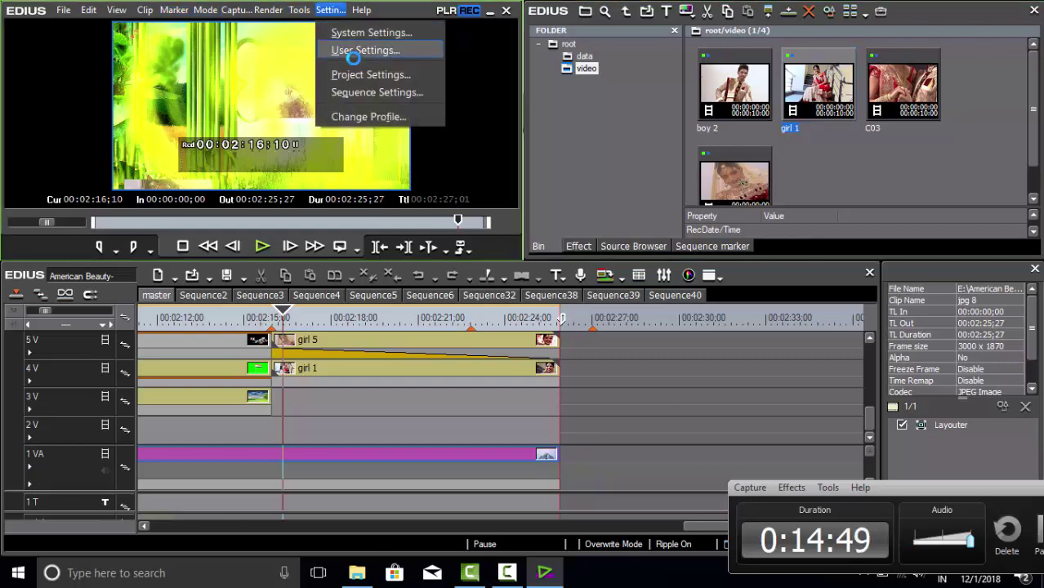
{"action": "key", "text": "Down"}
{"action": "key", "text": "Return"}
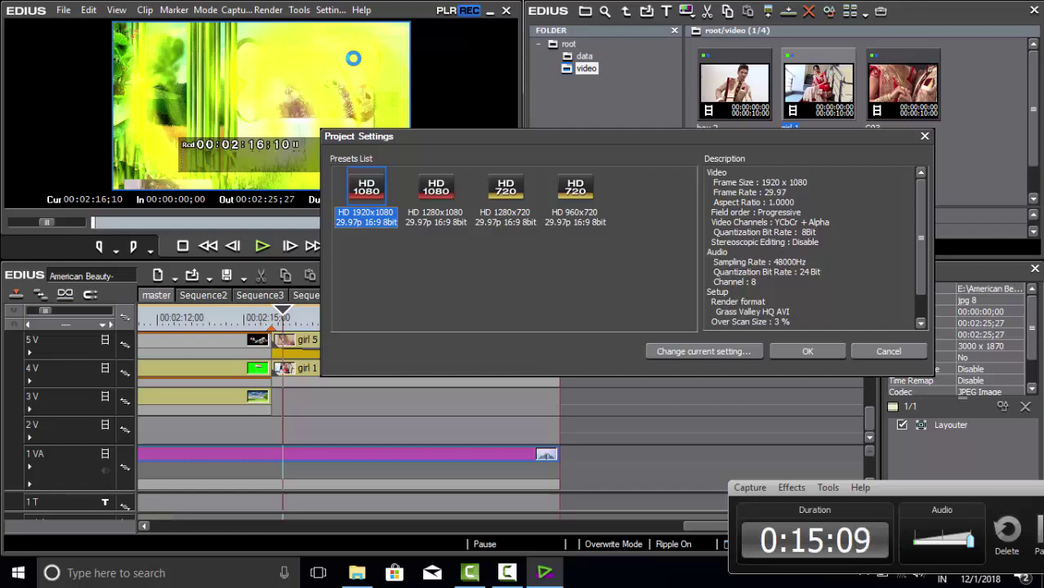
{"action": "key", "text": "Escape"}
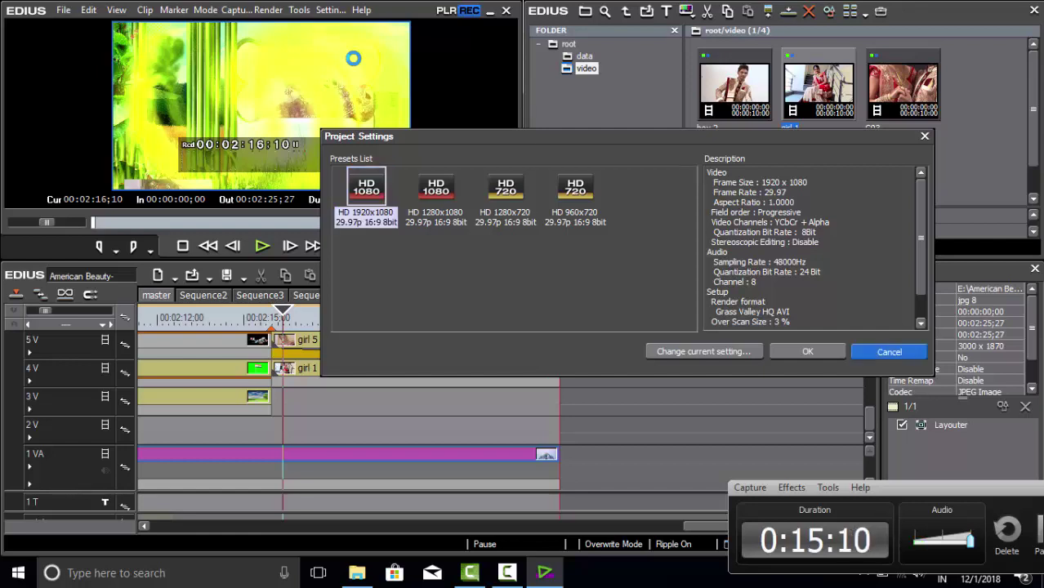
Reopen the project settings and open the current setting for changing.
{"action": "key", "text": "alt+s"}
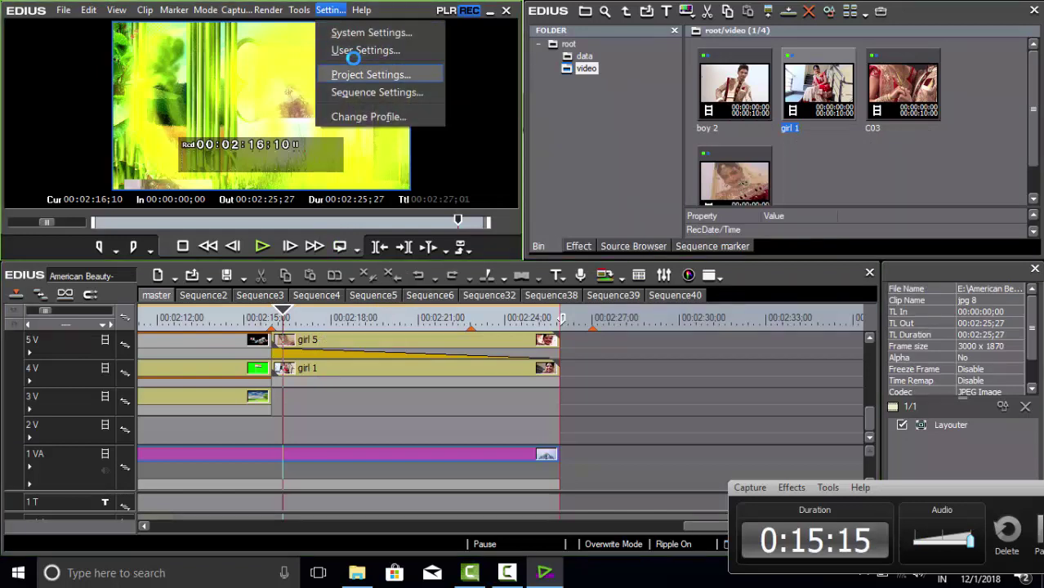
{"action": "key", "text": "Return"}
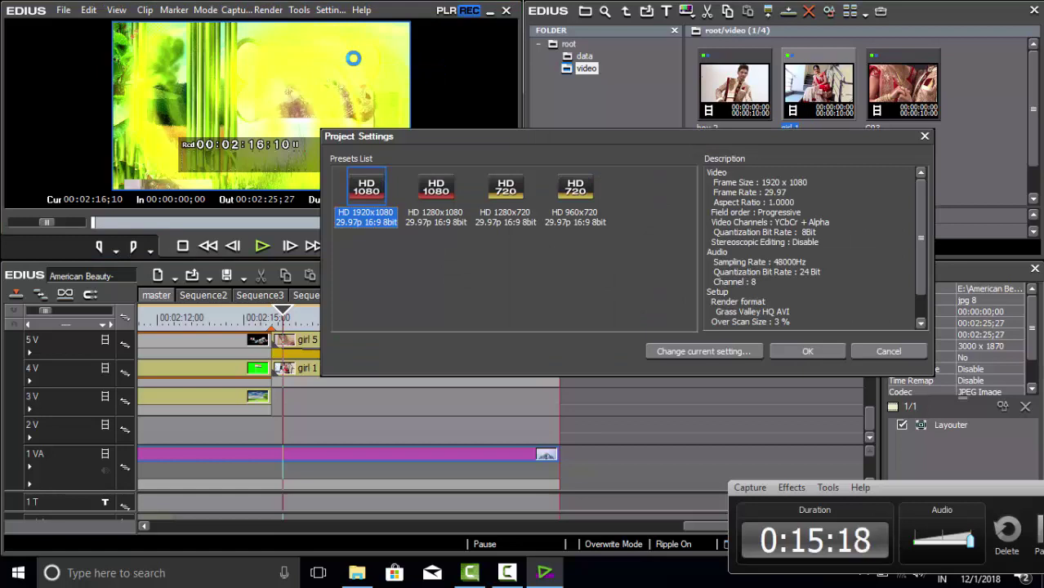
{"action": "key", "text": "alt+c"}
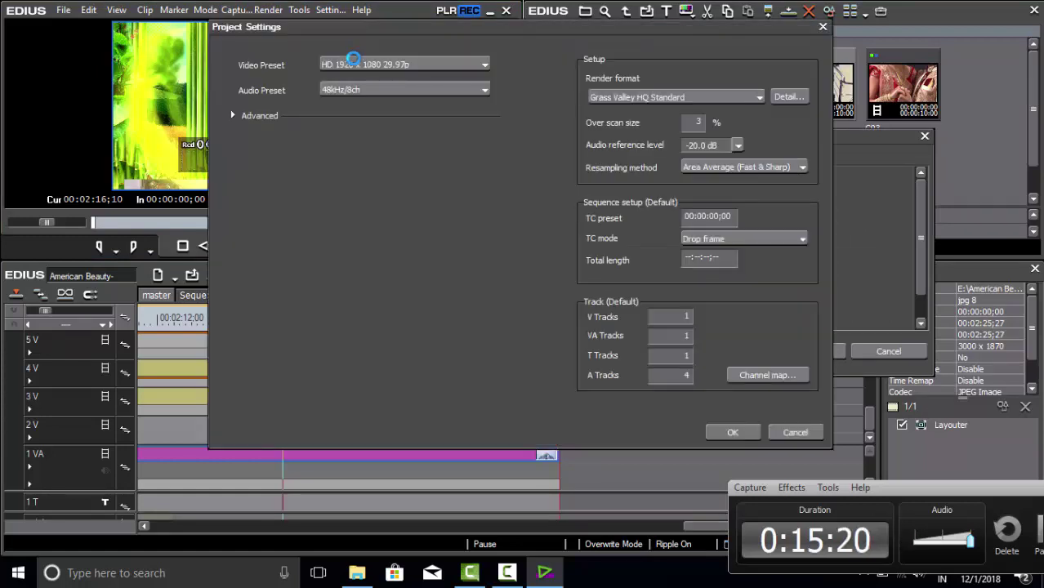
Review the available video presets from 4K 4096 x 2160 to the SD NTSC formats, and close the project settings without changing anything.
{"action": "left_click", "coordinate": [353, 59]}
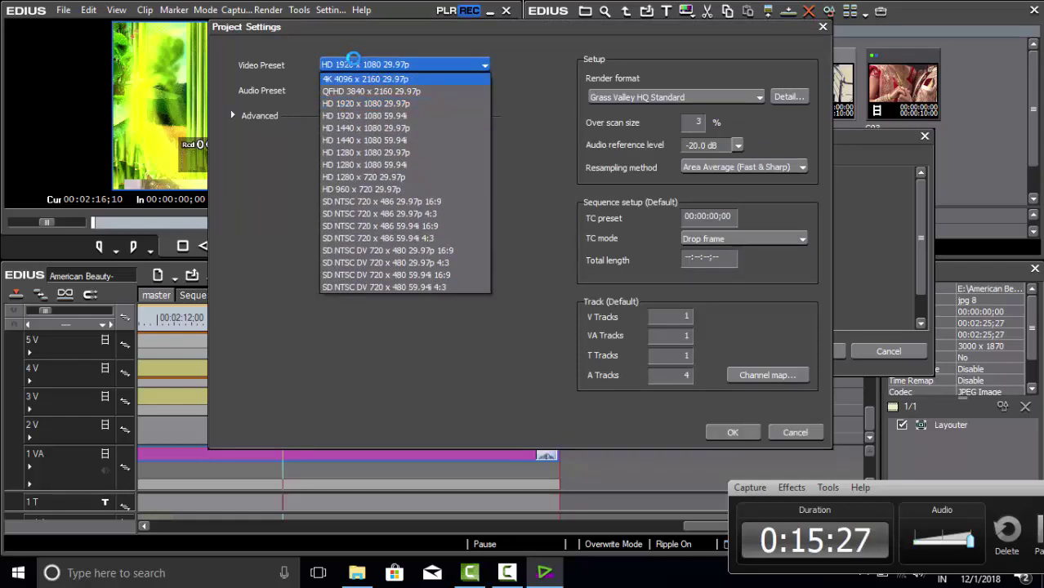
{"action": "key", "text": "Down"}
{"action": "key", "text": "Down"}
{"action": "key", "text": "Down"}
{"action": "key", "text": "Up"}
{"action": "key", "text": "Down"}
{"action": "key", "text": "Down"}
{"action": "key", "text": "Down"}
{"action": "key", "text": "Up"}
{"action": "key", "text": "Up"}
{"action": "key", "text": "Up"}
{"action": "key", "text": "Up"}
{"action": "key", "text": "Down"}
{"action": "key", "text": "Down"}
{"action": "key", "text": "Down"}
{"action": "key", "text": "Down"}
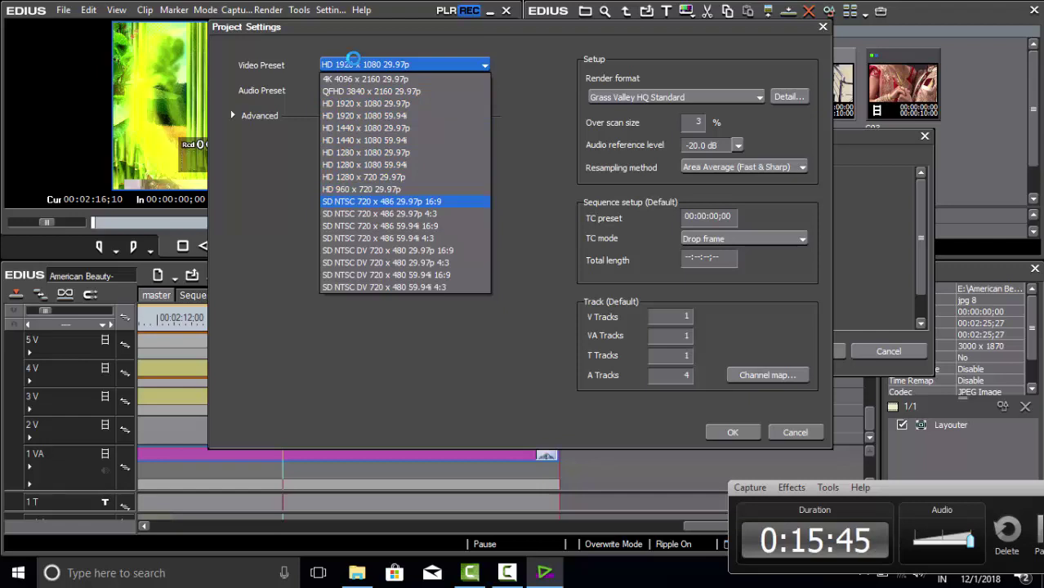
{"action": "key", "text": "Up"}
{"action": "key", "text": "Up"}
{"action": "key", "text": "Up"}
{"action": "key", "text": "Down"}
{"action": "key", "text": "Down"}
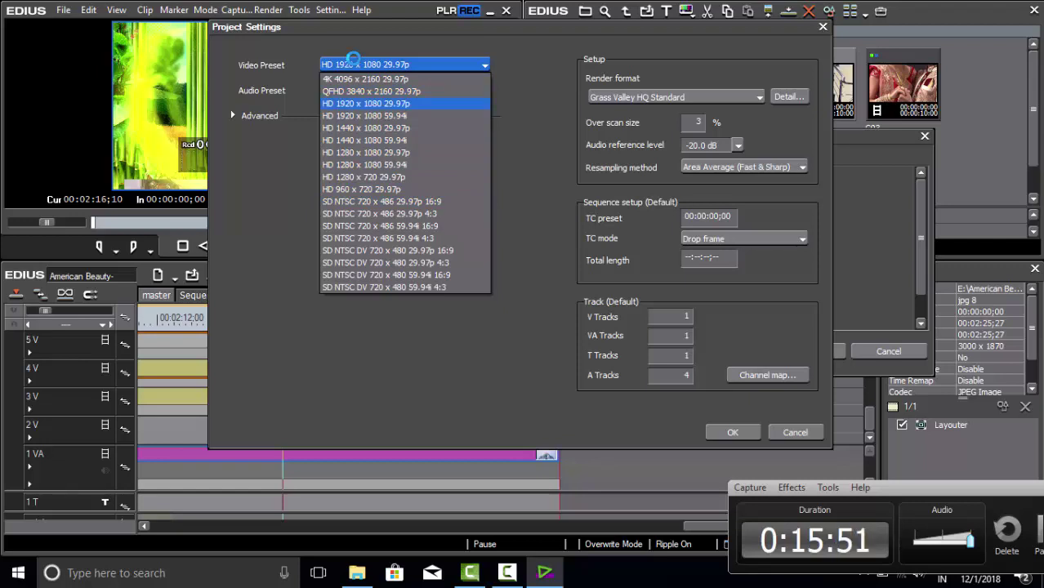
{"action": "key", "text": "Up"}
{"action": "key", "text": "Down"}
{"action": "key", "text": "Down"}
{"action": "key", "text": "Down"}
{"action": "key", "text": "Down"}
{"action": "key", "text": "Down"}
{"action": "key", "text": "Down"}
{"action": "key", "text": "Down"}
{"action": "key", "text": "Down"}
{"action": "key", "text": "Down"}
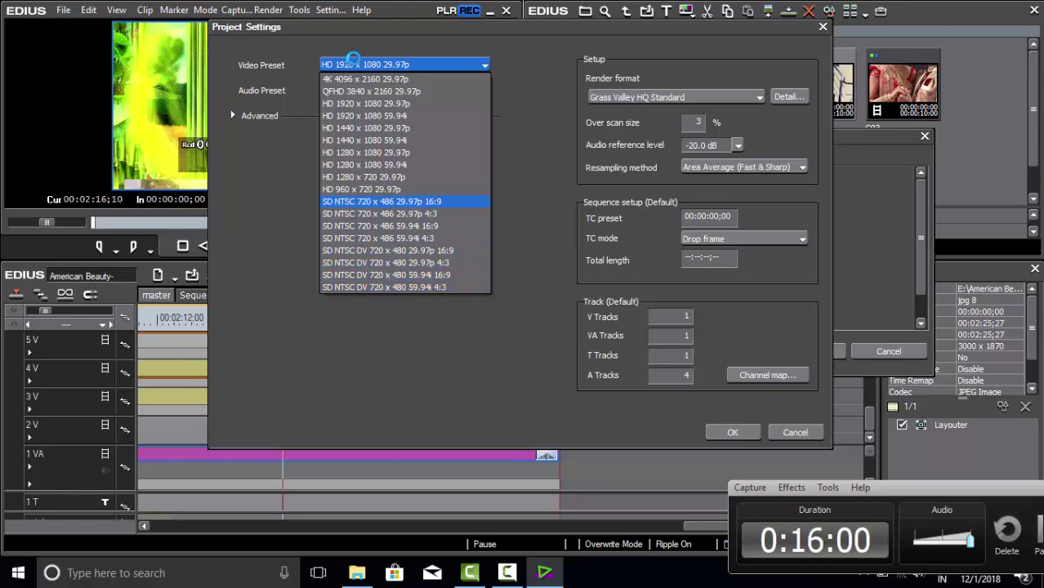
{"action": "key", "text": "Up"}
{"action": "key", "text": "Up"}
{"action": "key", "text": "Up"}
{"action": "key", "text": "Up"}
{"action": "key", "text": "Up"}
{"action": "key", "text": "Up"}
{"action": "key", "text": "Up"}
{"action": "key", "text": "Escape"}
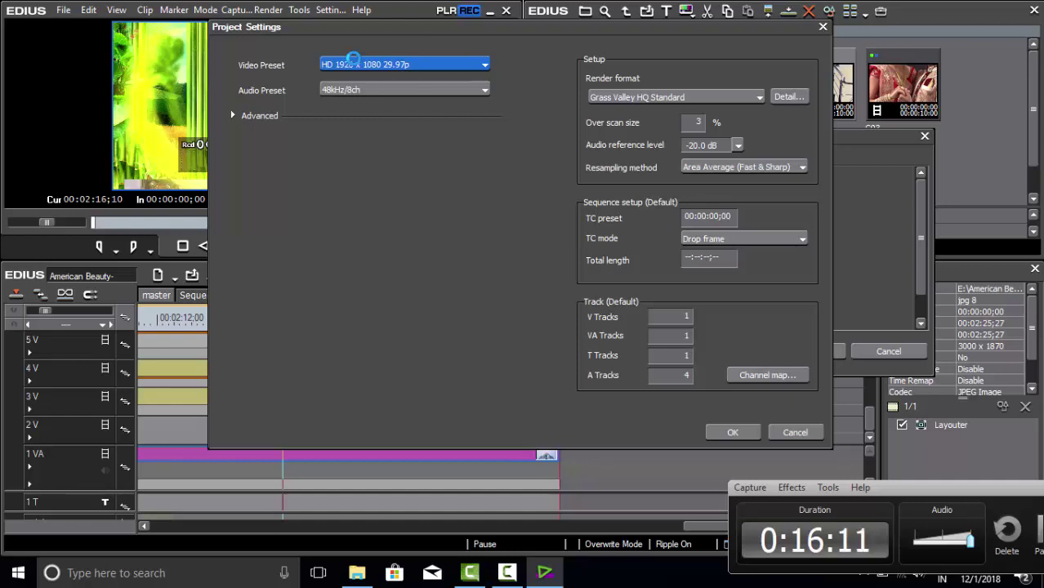
{"action": "key", "text": "Escape"}
{"action": "key", "text": "Escape"}
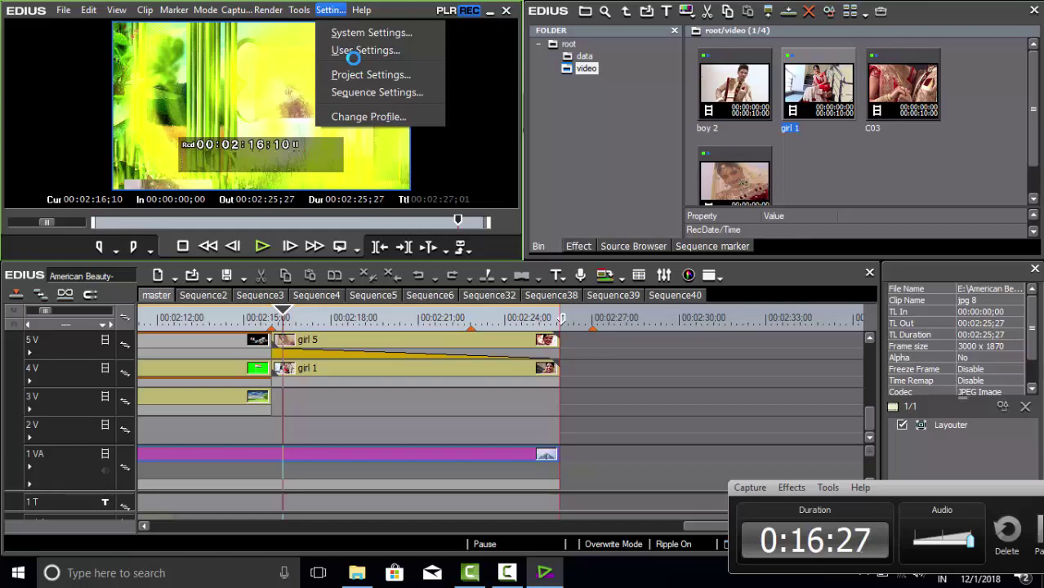
{"action": "key", "text": "Down"}
{"action": "key", "text": "Down"}
{"action": "key", "text": "Down"}
{"action": "key", "text": "Down"}
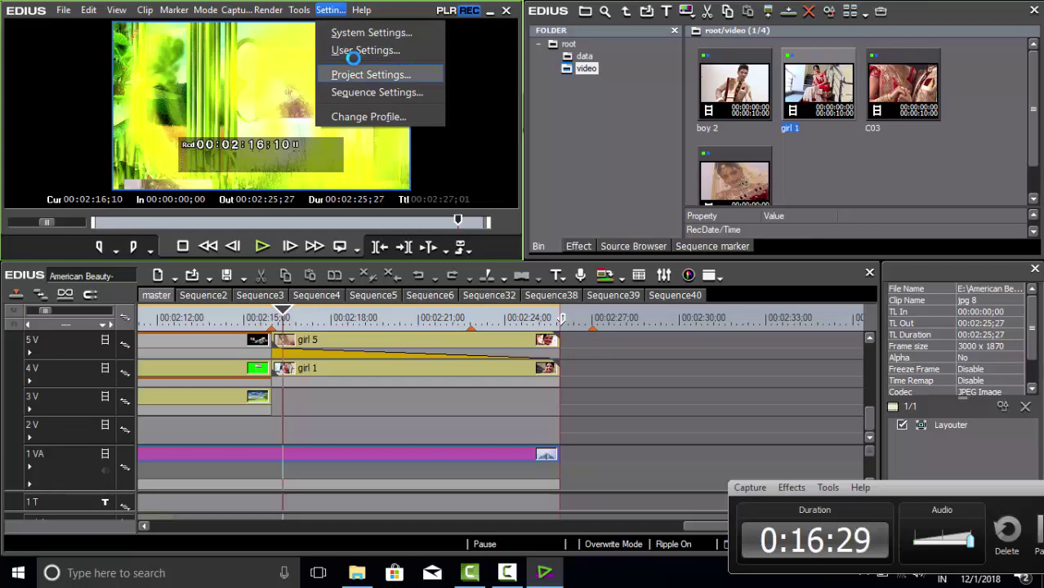
{"action": "key", "text": "Up"}
{"action": "key", "text": "Down"}
{"action": "key", "text": "Down"}
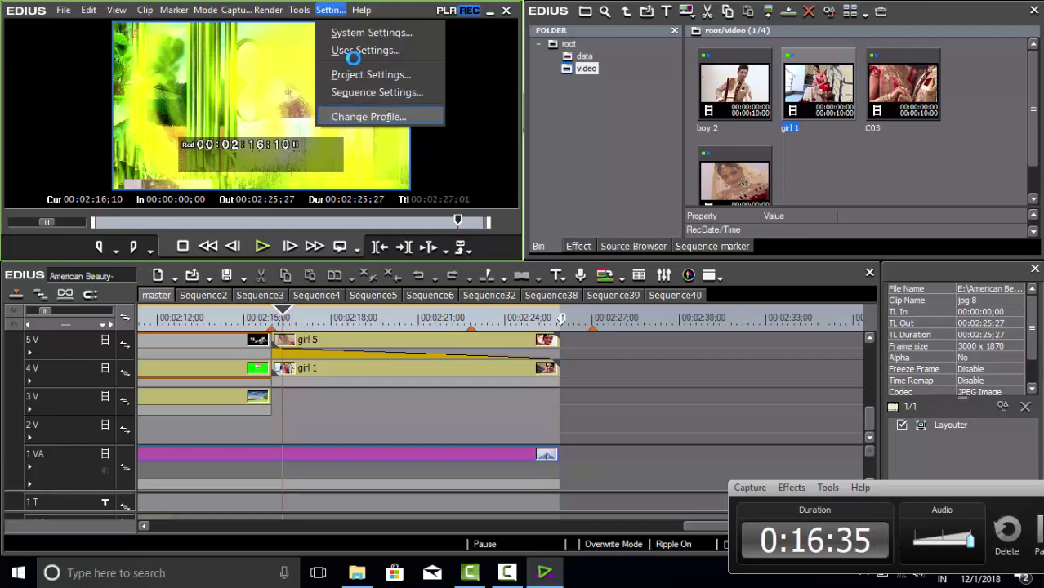
{"action": "key", "text": "Escape"}
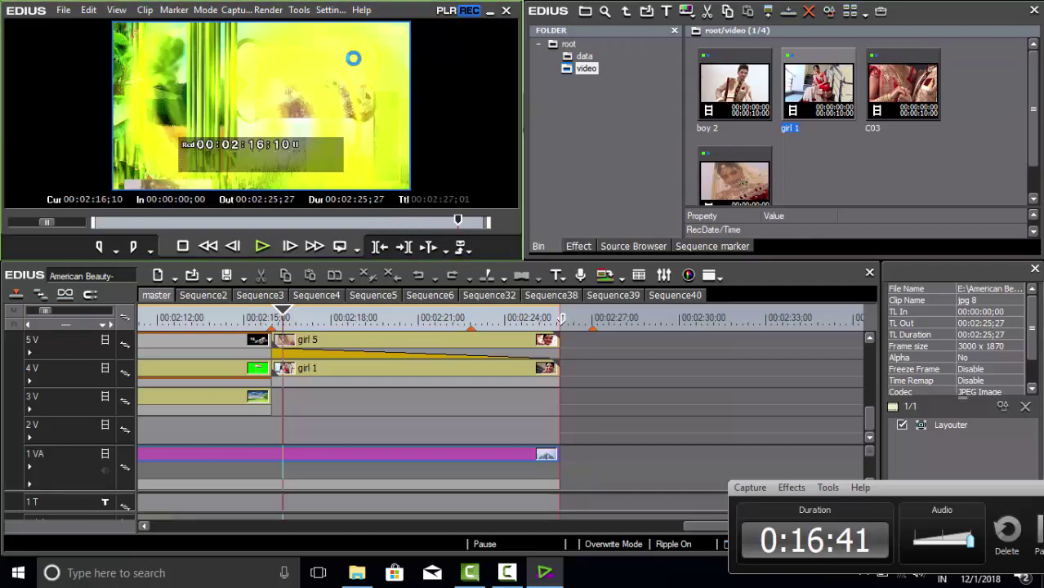
{"action": "key", "text": "Return"}
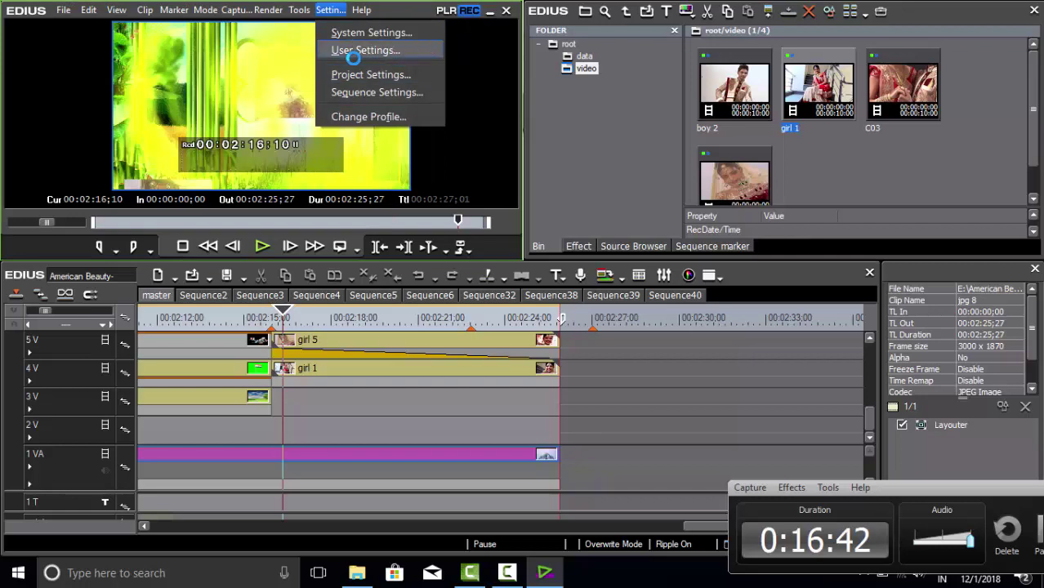
{"action": "key", "text": "Down"}
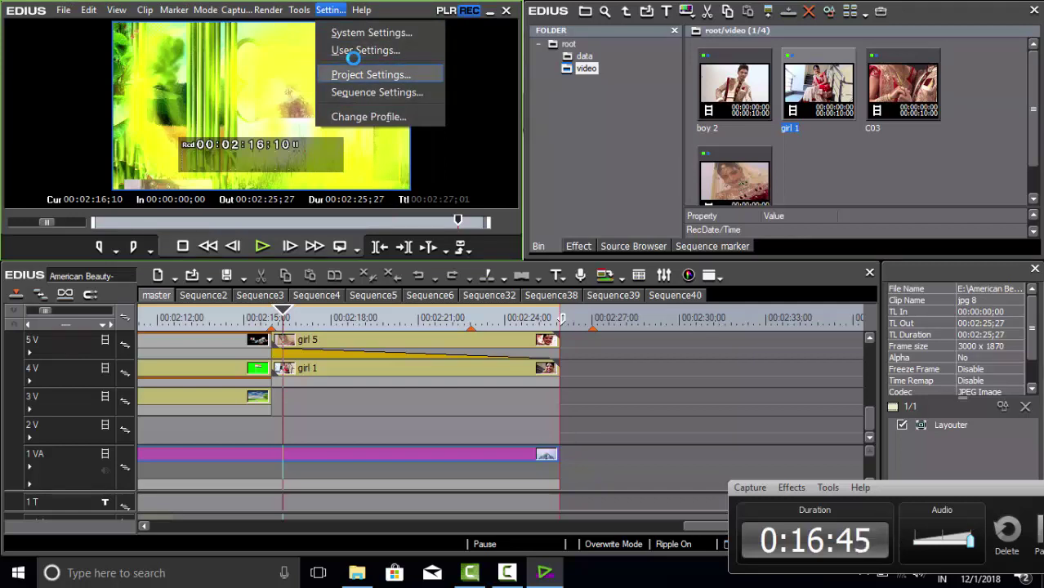
{"action": "key", "text": "Return"}
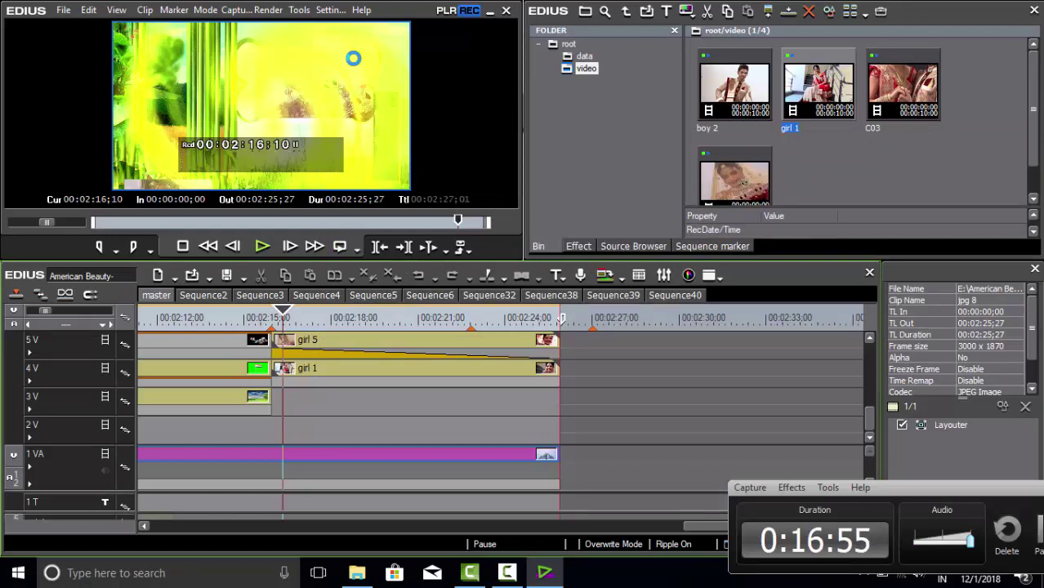
Look through the boy 2, girl 1, C03 and girl 5 clips in the bin's video folder.
{"action": "key", "text": "Left"}
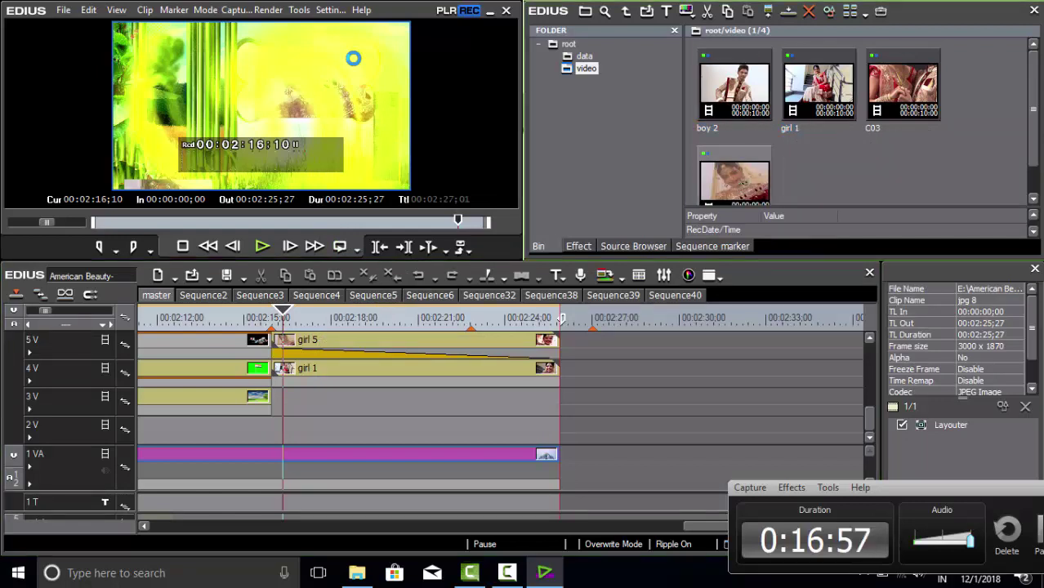
{"action": "key", "text": "Down"}
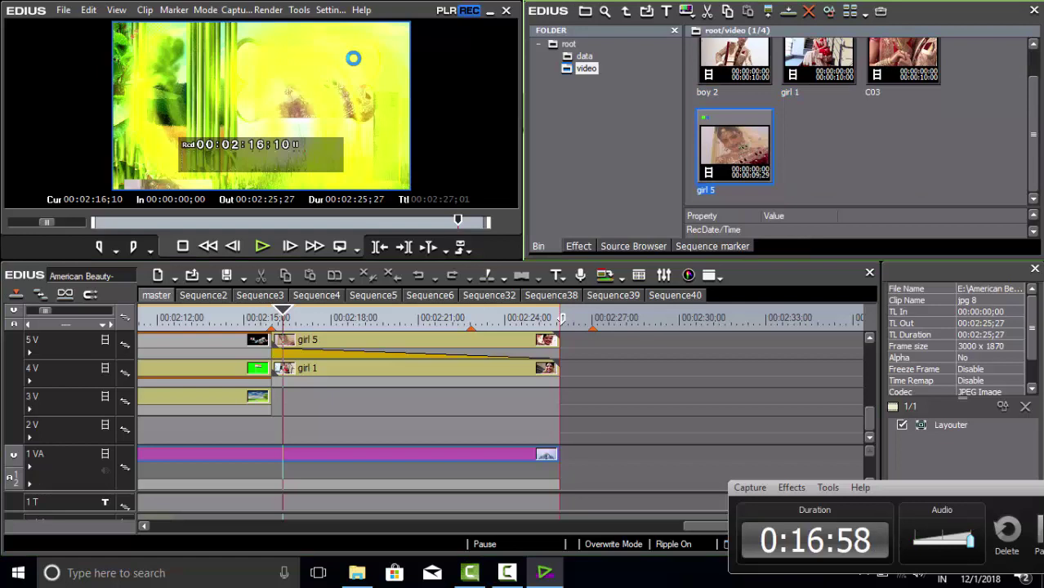
{"action": "key", "text": "Up"}
{"action": "key", "text": "Right"}
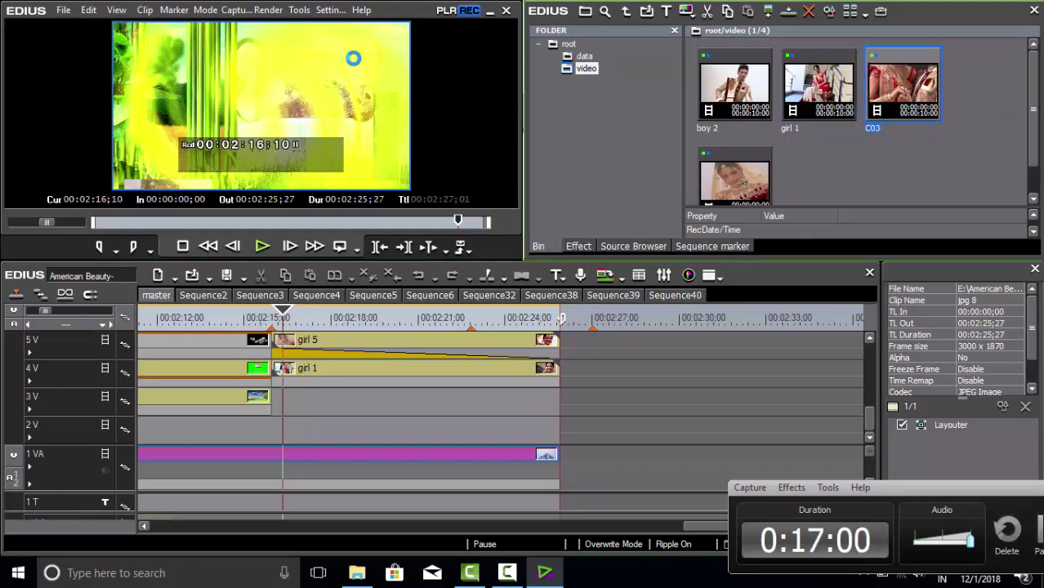
{"action": "key", "text": "Left"}
{"action": "key", "text": "Left"}
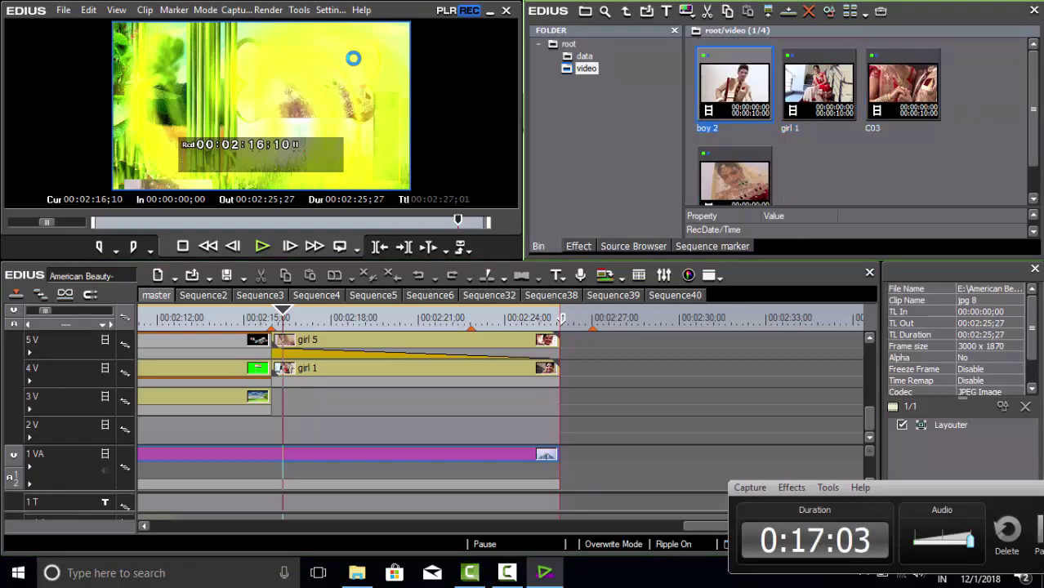
{"action": "scroll", "coordinate": [866, 123], "scroll_direction": "down", "scroll_amount": 1}
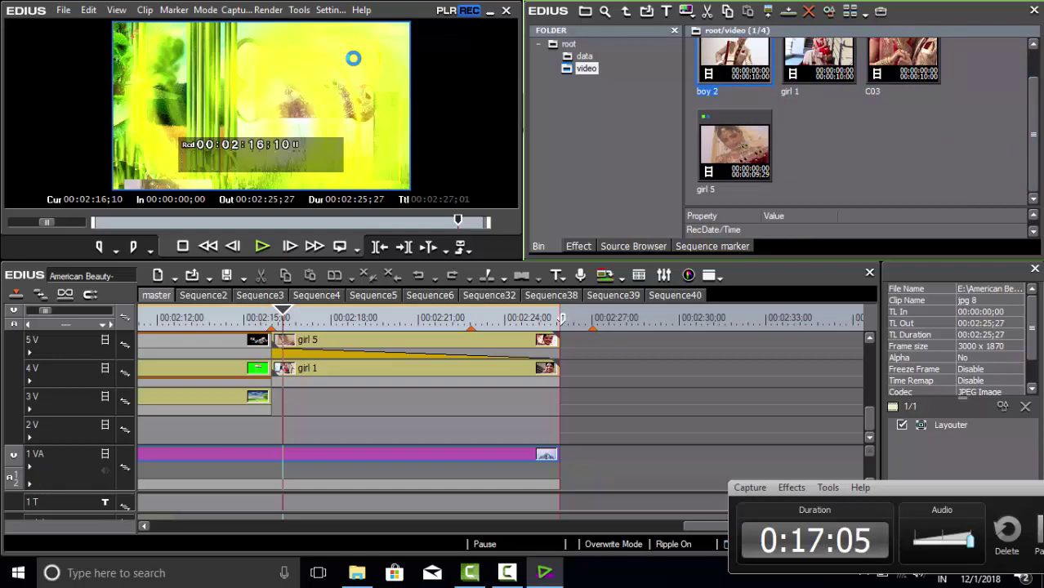
{"action": "scroll", "coordinate": [956, 335], "scroll_direction": "down", "scroll_amount": 1}
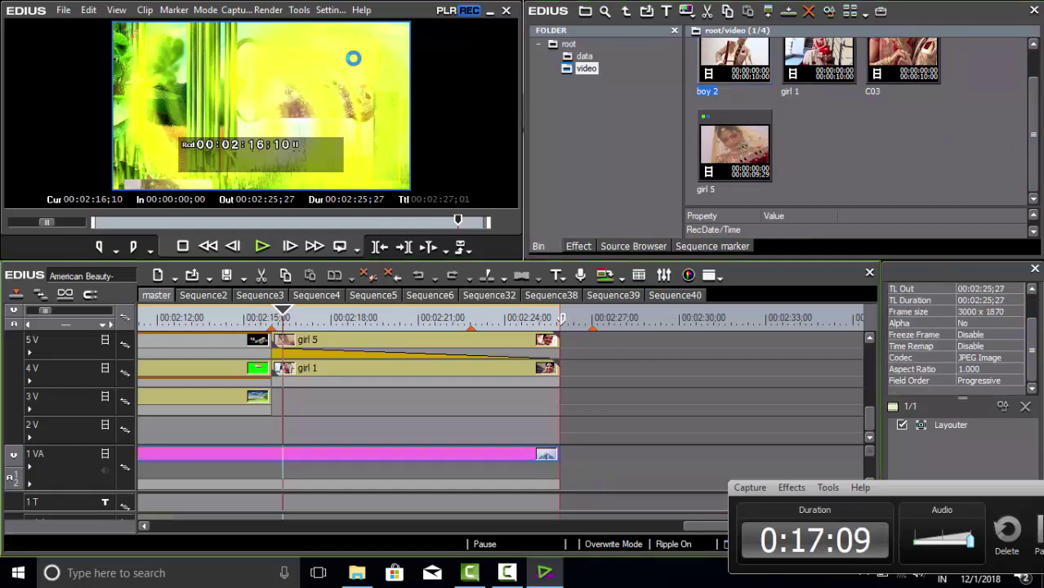
{"action": "left_click", "coordinate": [734, 147]}
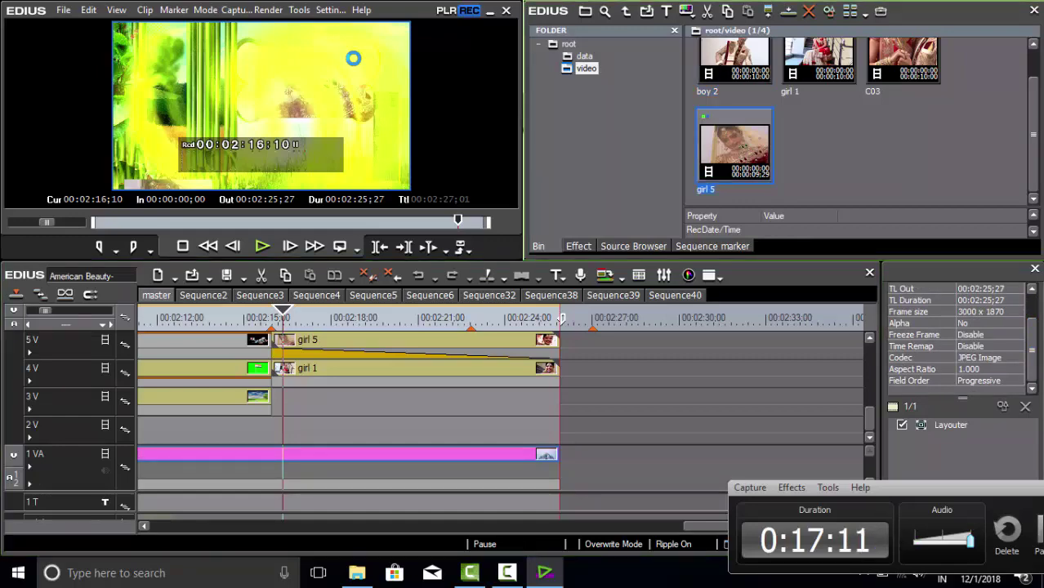
{"action": "right_click", "coordinate": [735, 147]}
{"action": "left_click", "coordinate": [718, 61]}
{"action": "right_click", "coordinate": [719, 61]}
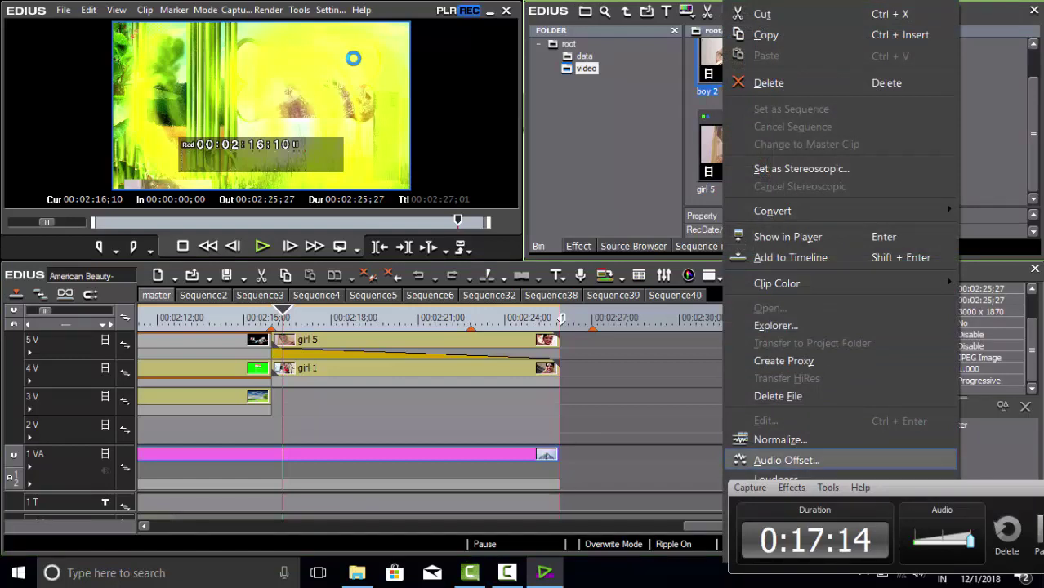
{"action": "key", "text": "Escape"}
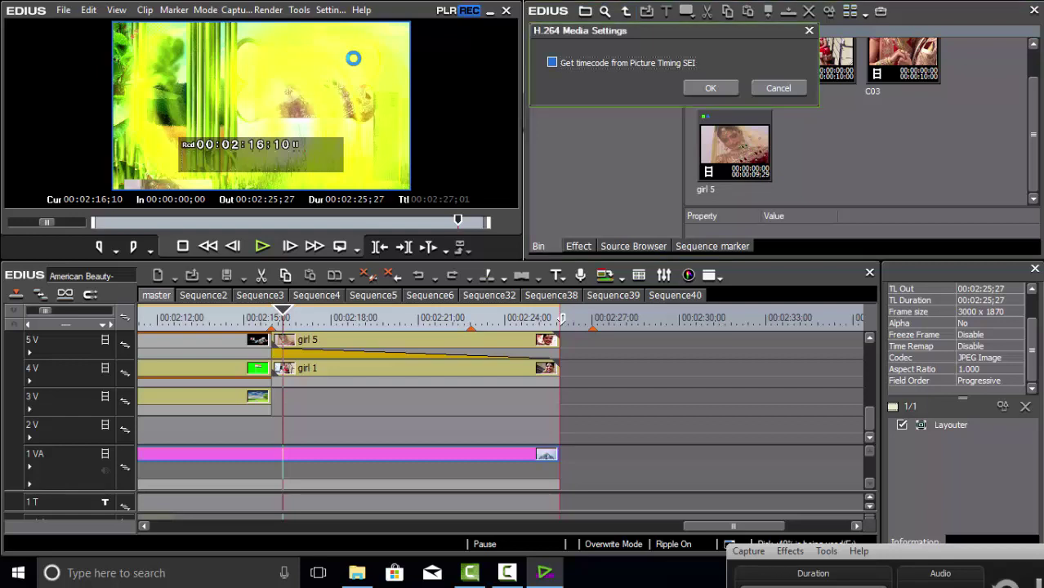
Examine the file, video, stereoscopic, audio and expansion info in the boy 2 clip's properties, and close them without changes.
{"action": "right_click", "coordinate": [733, 61]}
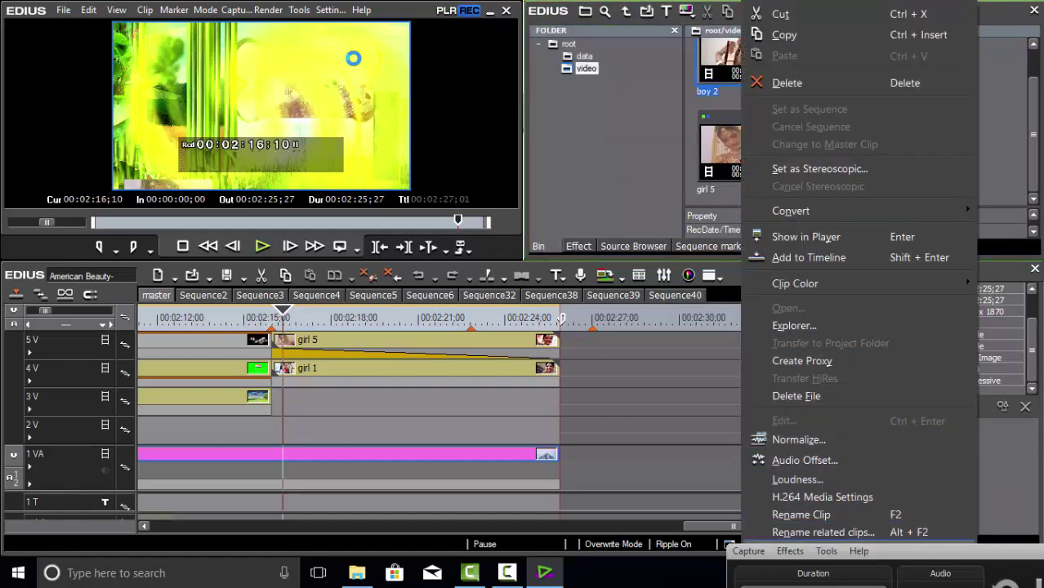
{"action": "key", "text": "Escape"}
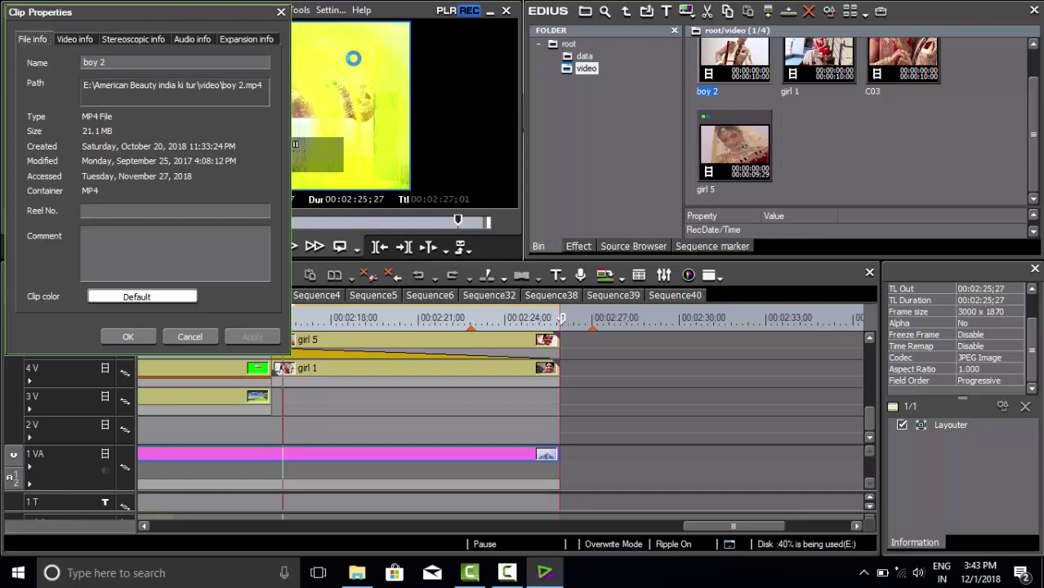
{"action": "key", "text": "ctrl+Tab"}
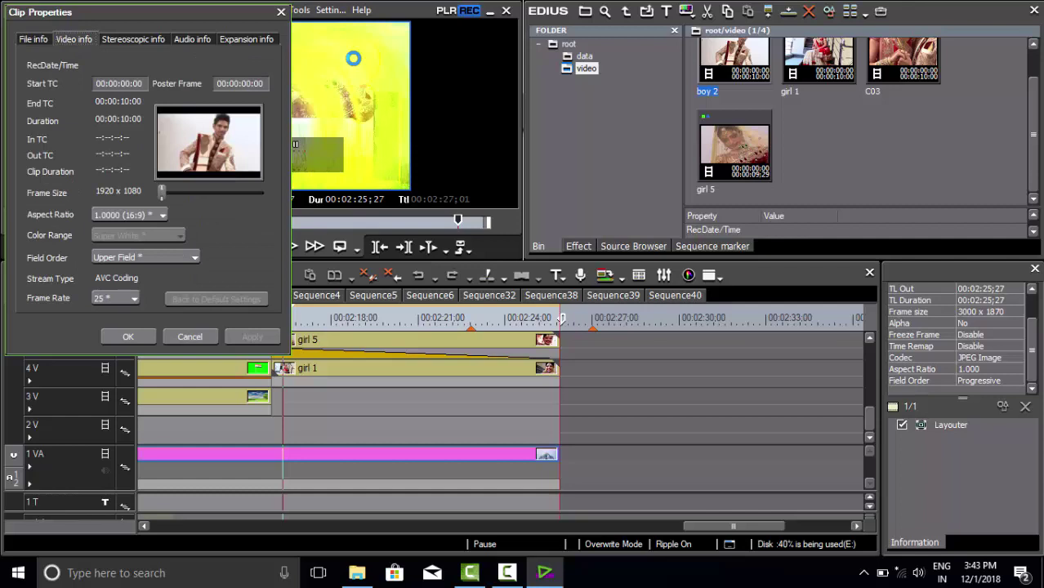
{"action": "key", "text": "ctrl+Tab"}
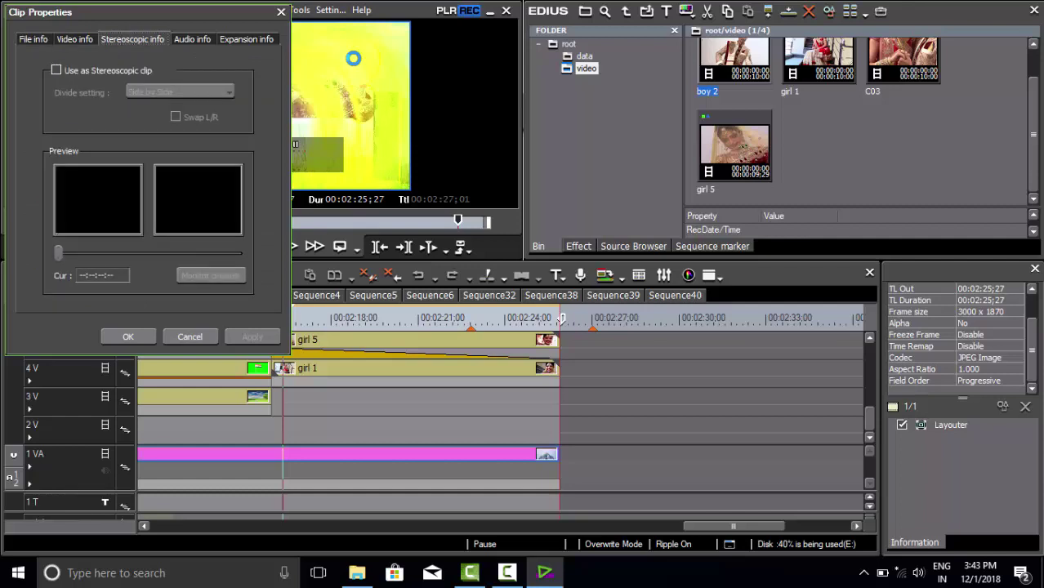
{"action": "key", "text": "ctrl+Tab"}
{"action": "key", "text": "ctrl+Tab"}
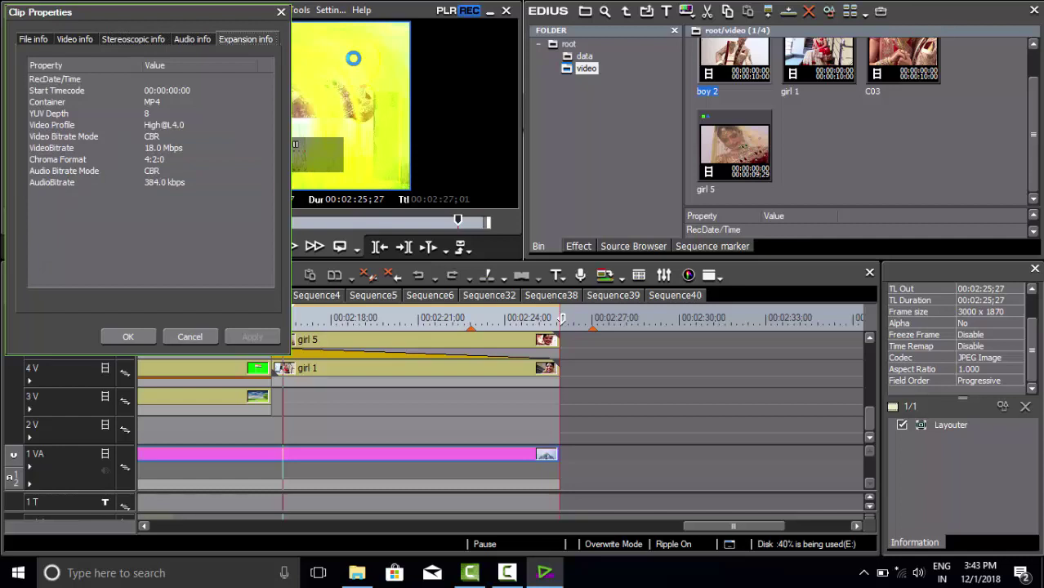
{"action": "key", "text": "ctrl+Tab"}
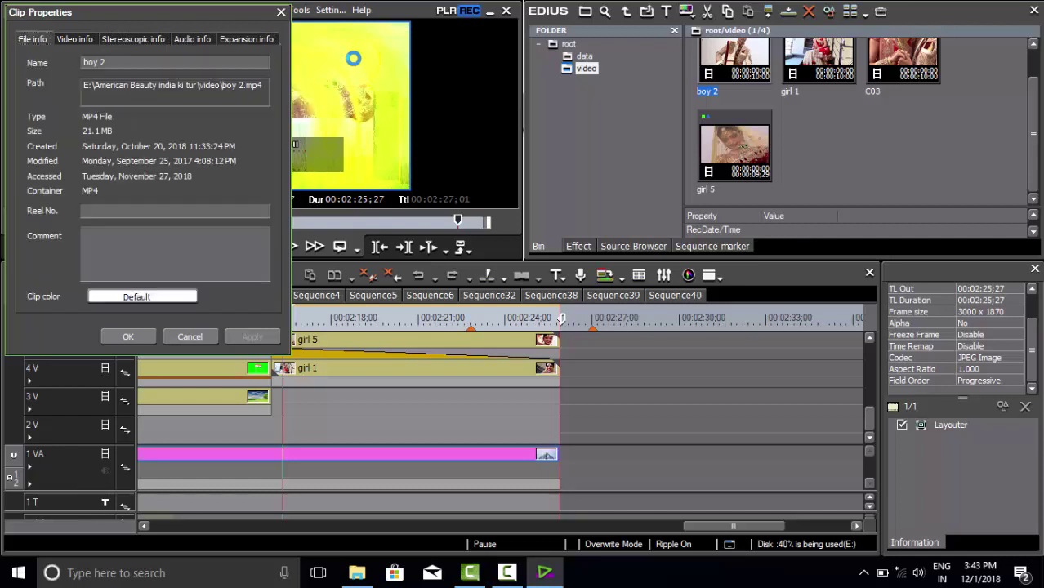
{"action": "key", "text": "ctrl+Tab"}
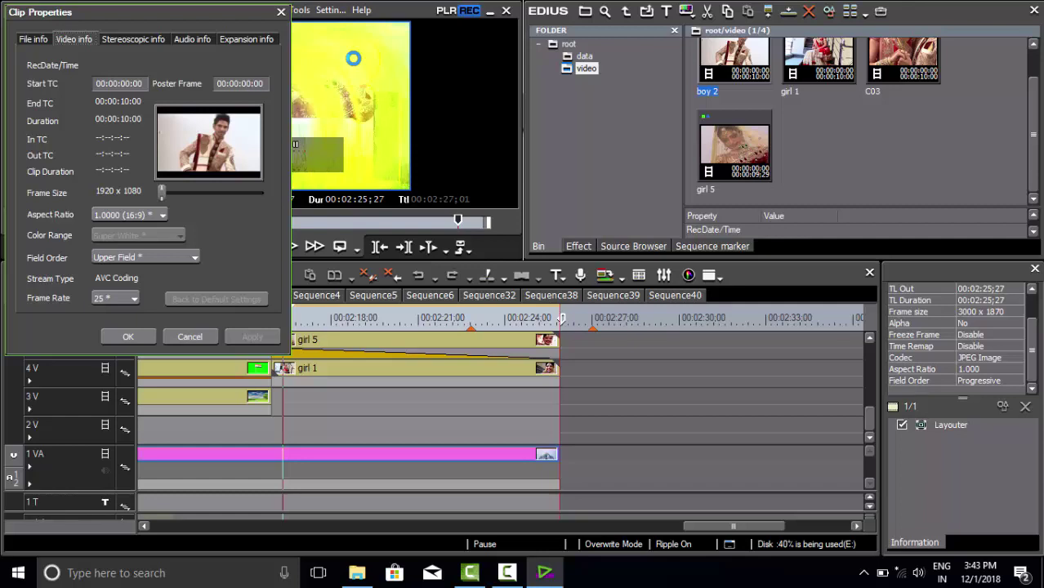
{"action": "left_click", "coordinate": [281, 12]}
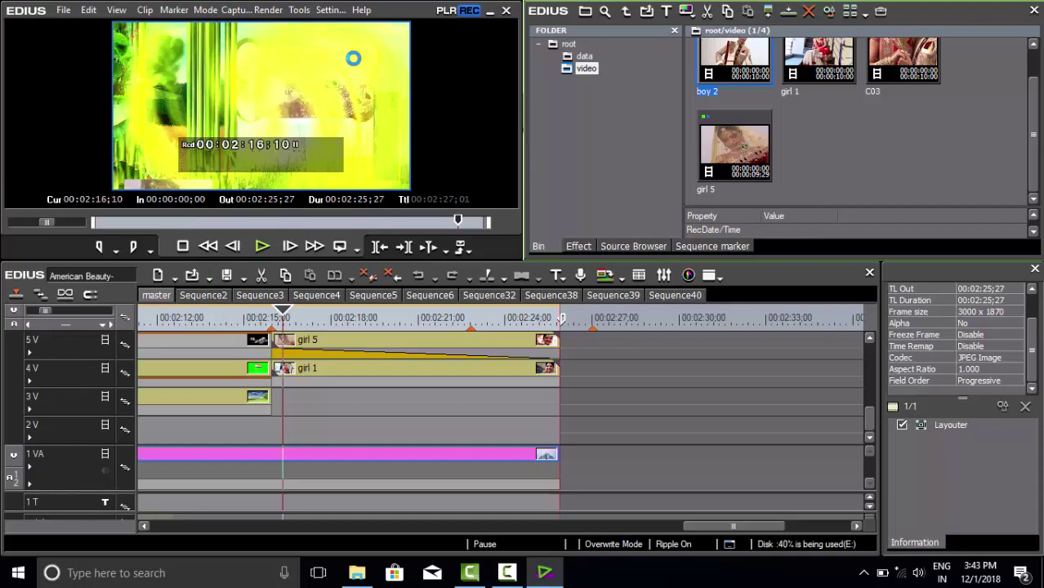